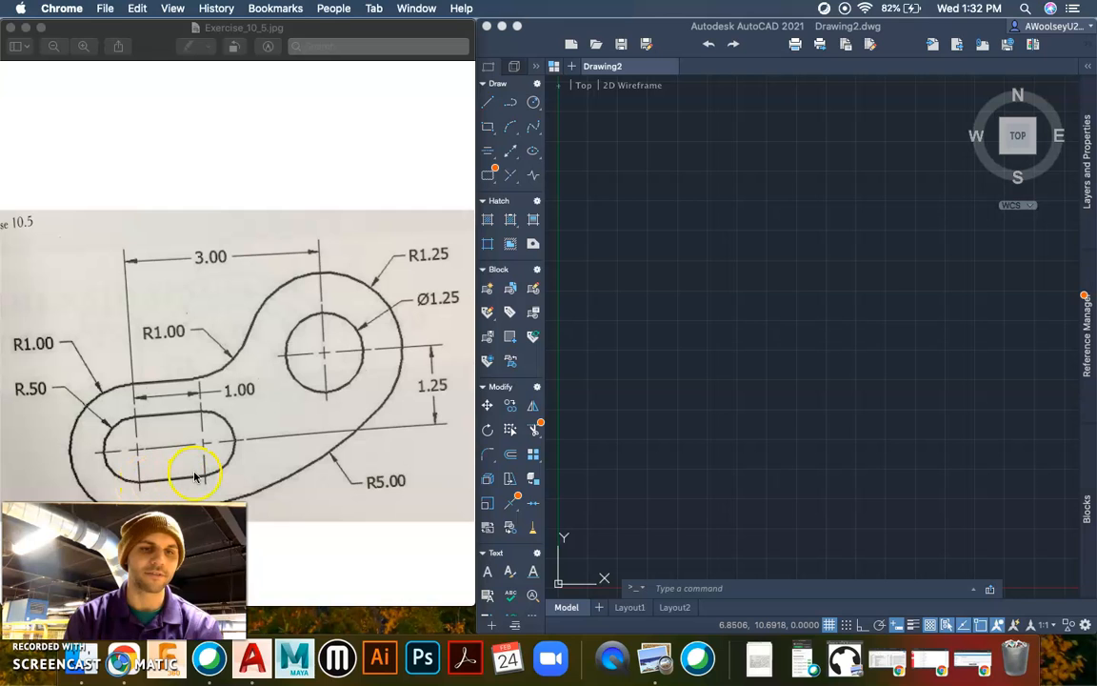
Draw a circle with radius 0.5 centred on the origin (0,0).
left_click(533, 104)
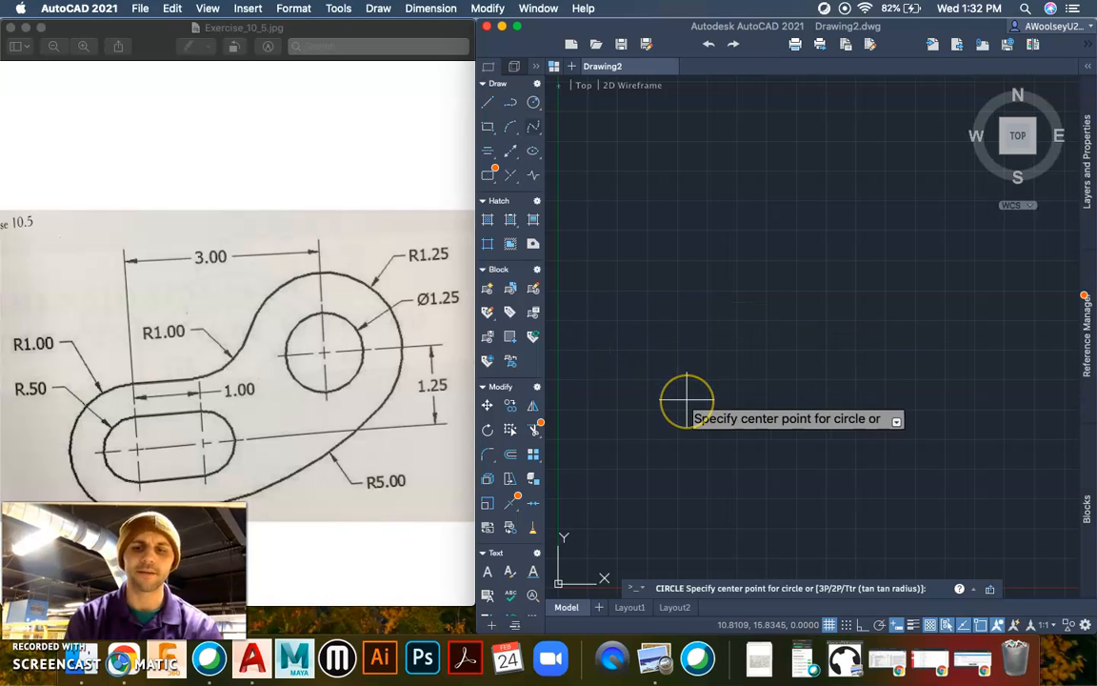
type("0")
key("Tab")
type("0")
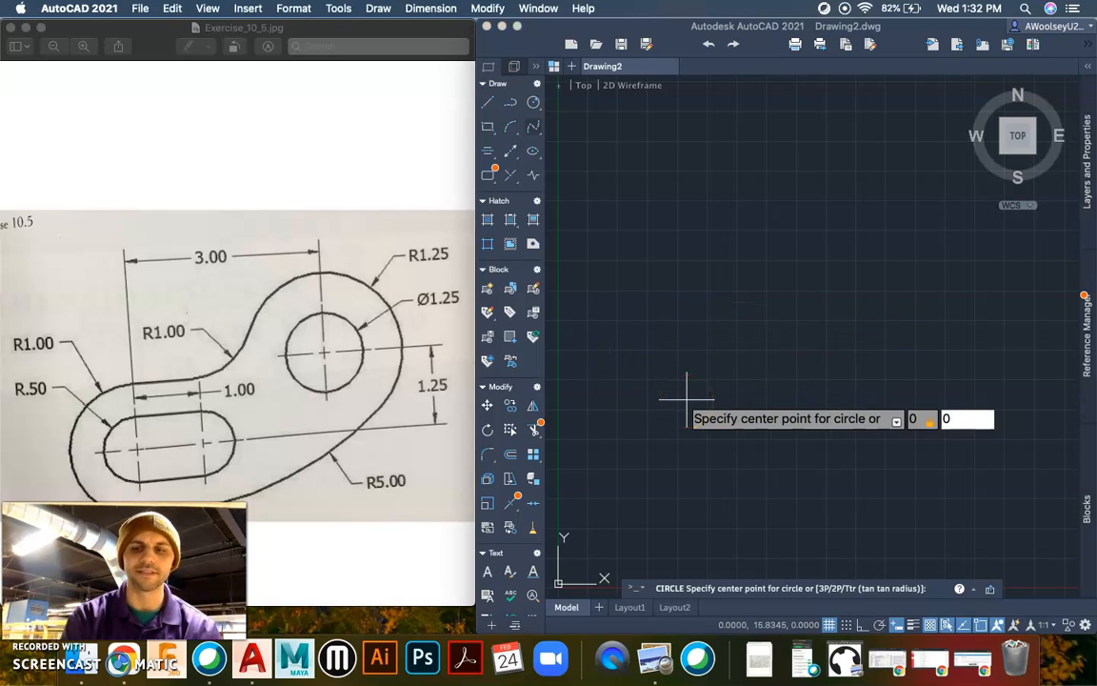
key("Return")
scroll(698, 423, "down", 3)
scroll(699, 424, "down", 5)
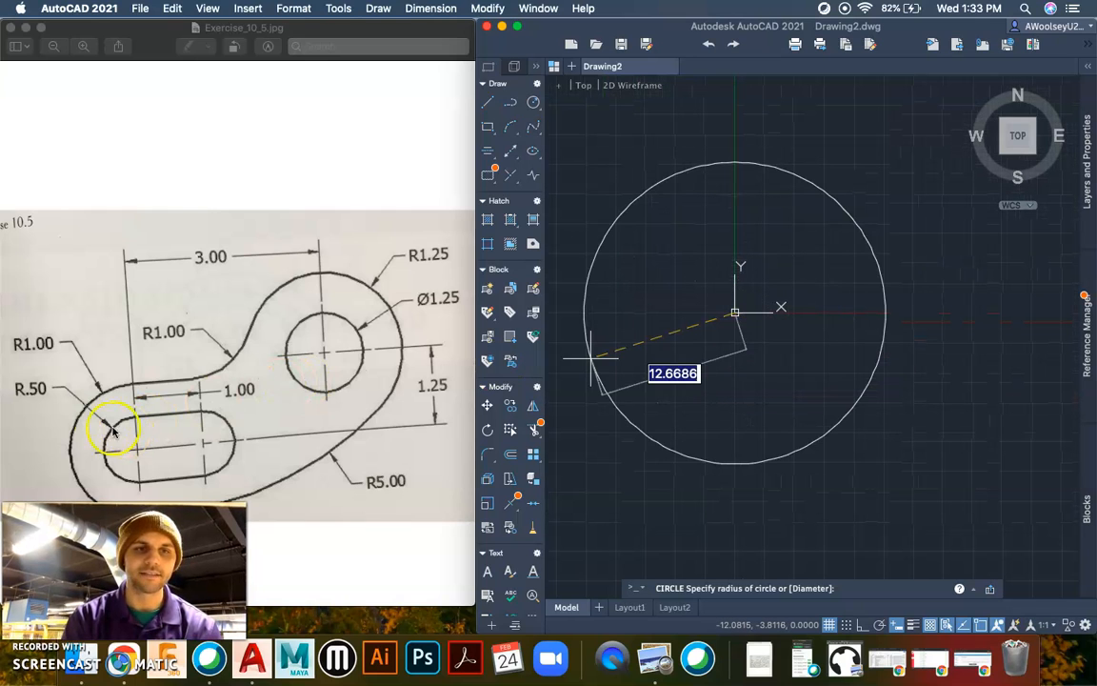
type(".5")
key("Return")
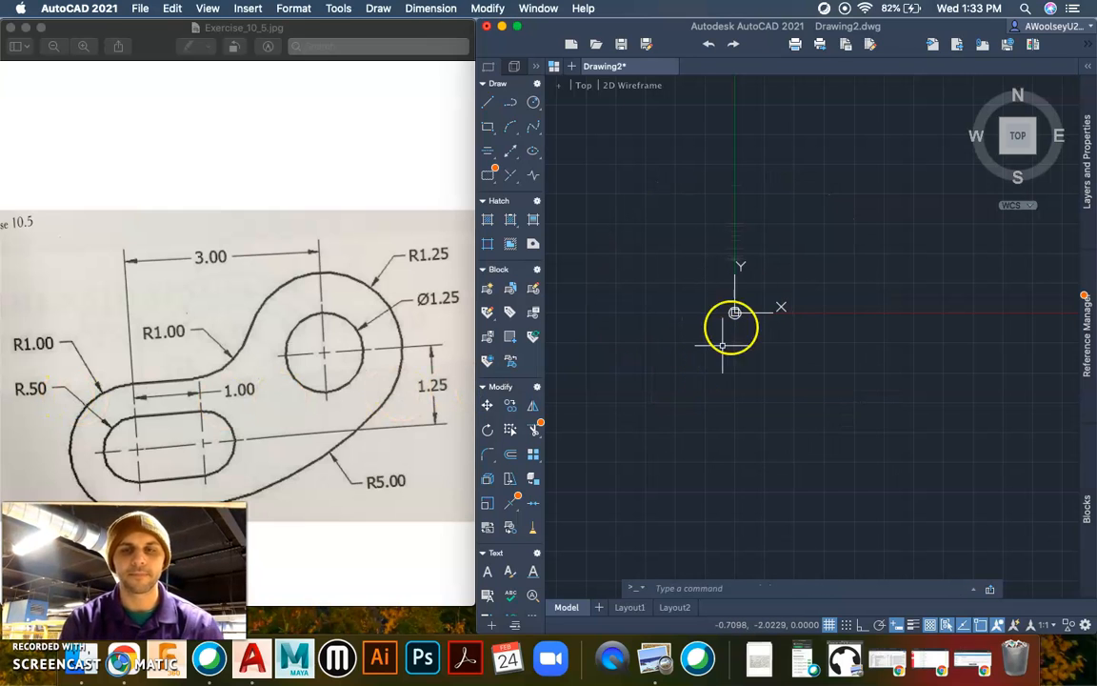
Draw a second circle with radius 0.5 centred at 1,0, beside the first circle.
scroll(738, 311, "up", 10)
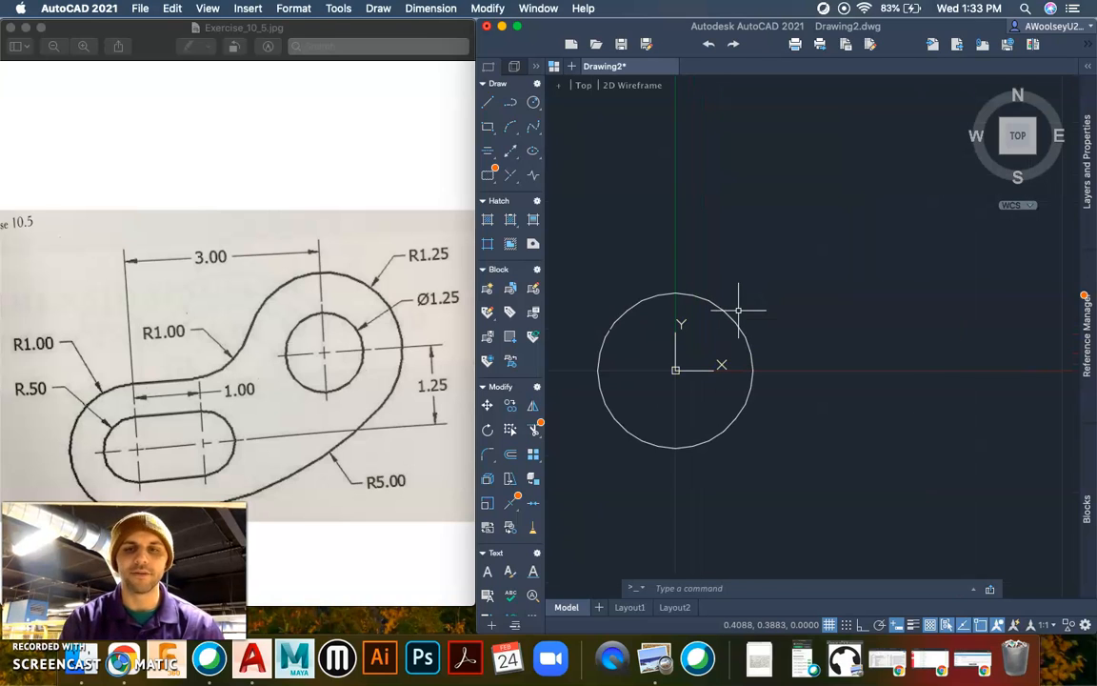
key("Return")
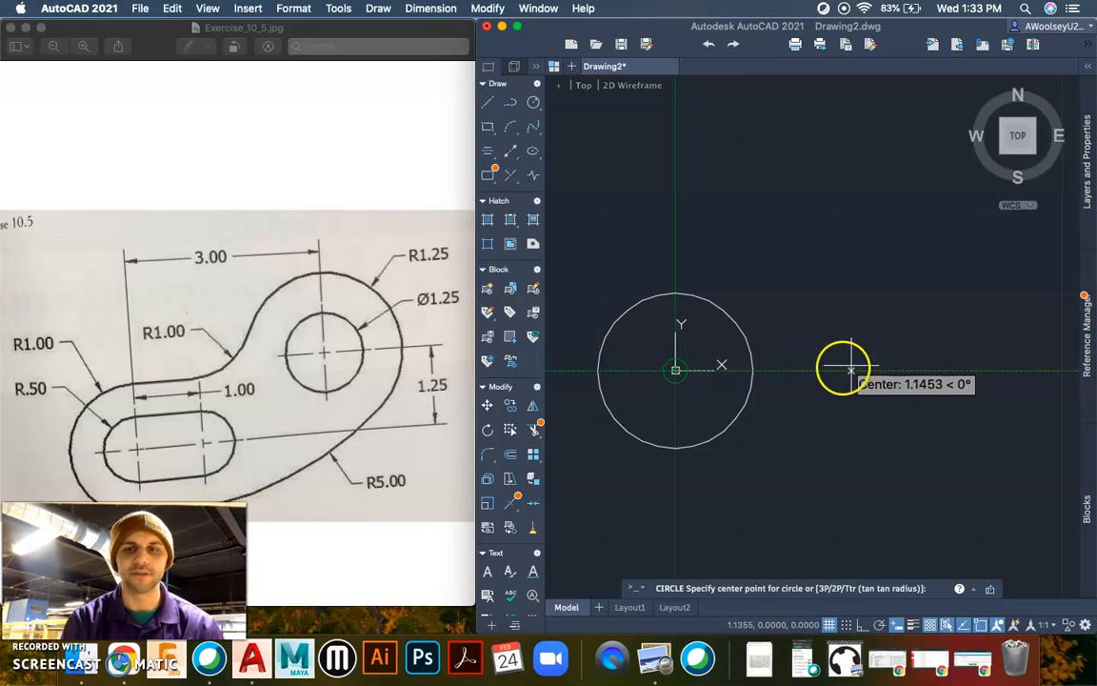
type("1,0")
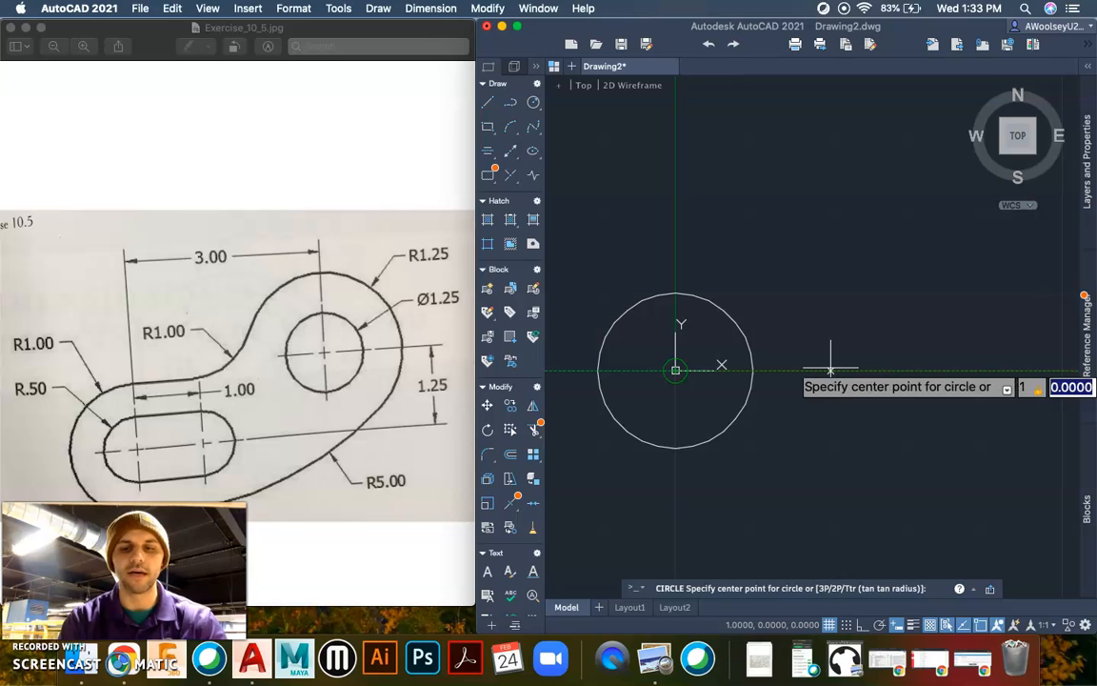
key("Return")
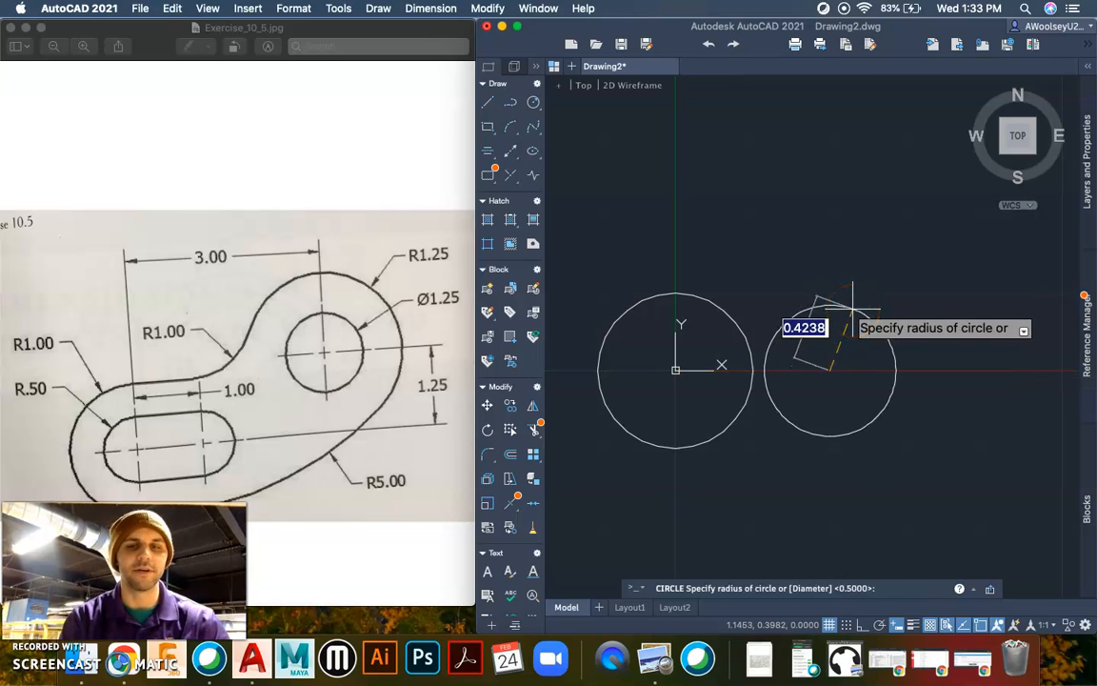
type(".5")
key("Return")
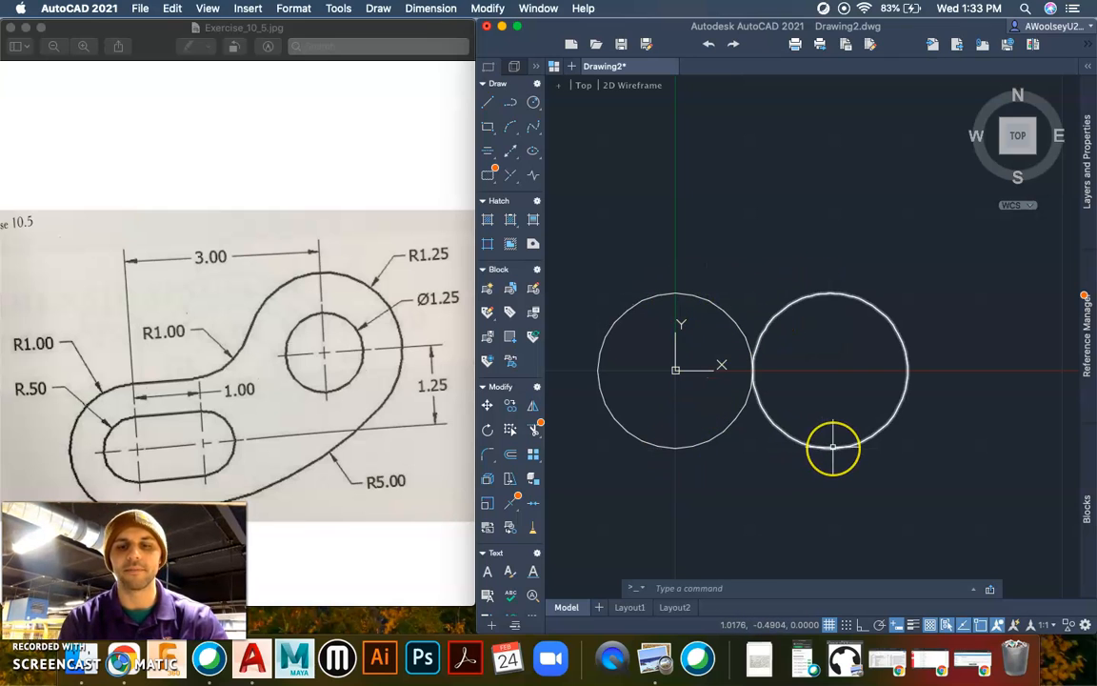
Draw a horizontal line joining the top quadrant points of the two circles.
type("line")
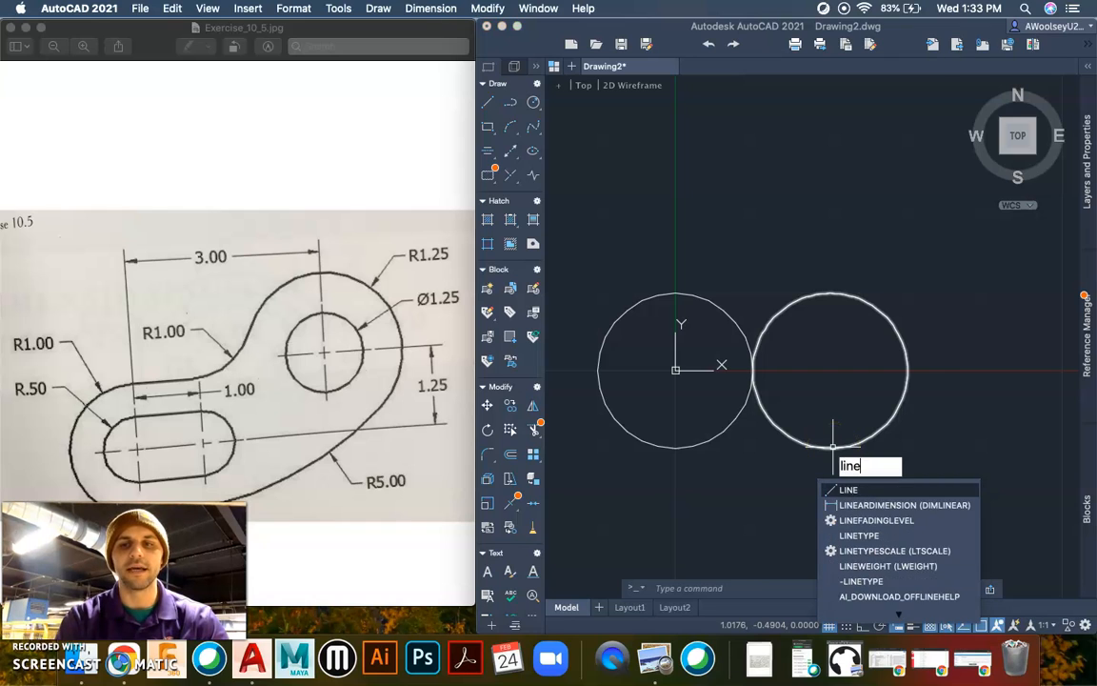
key("Return")
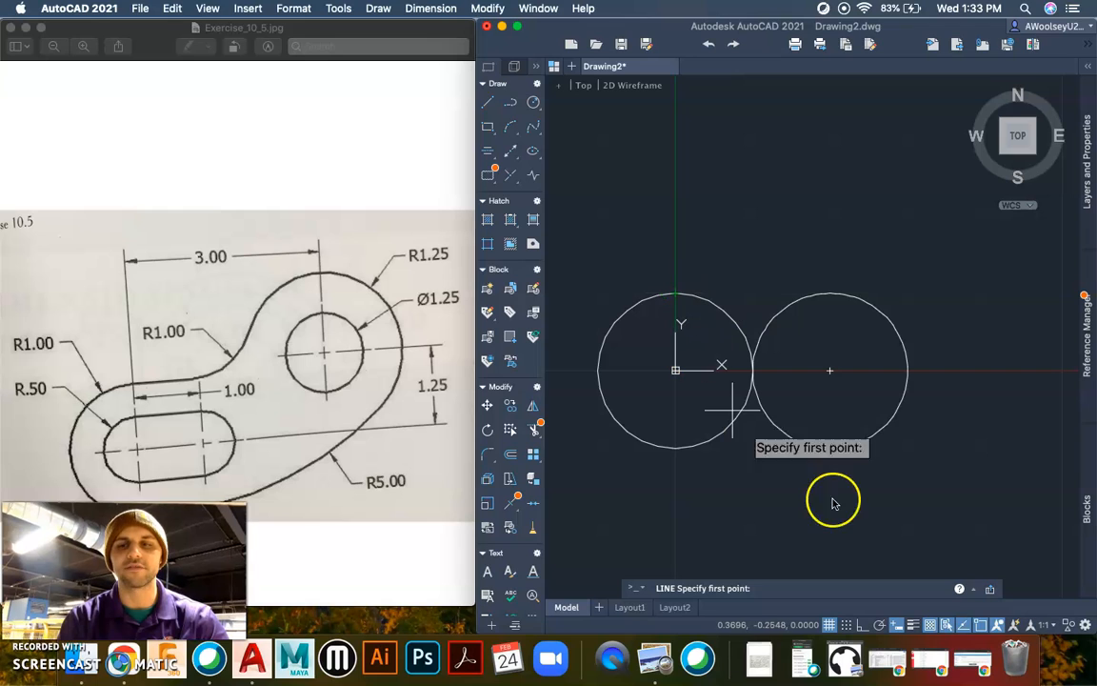
right_click(977, 627)
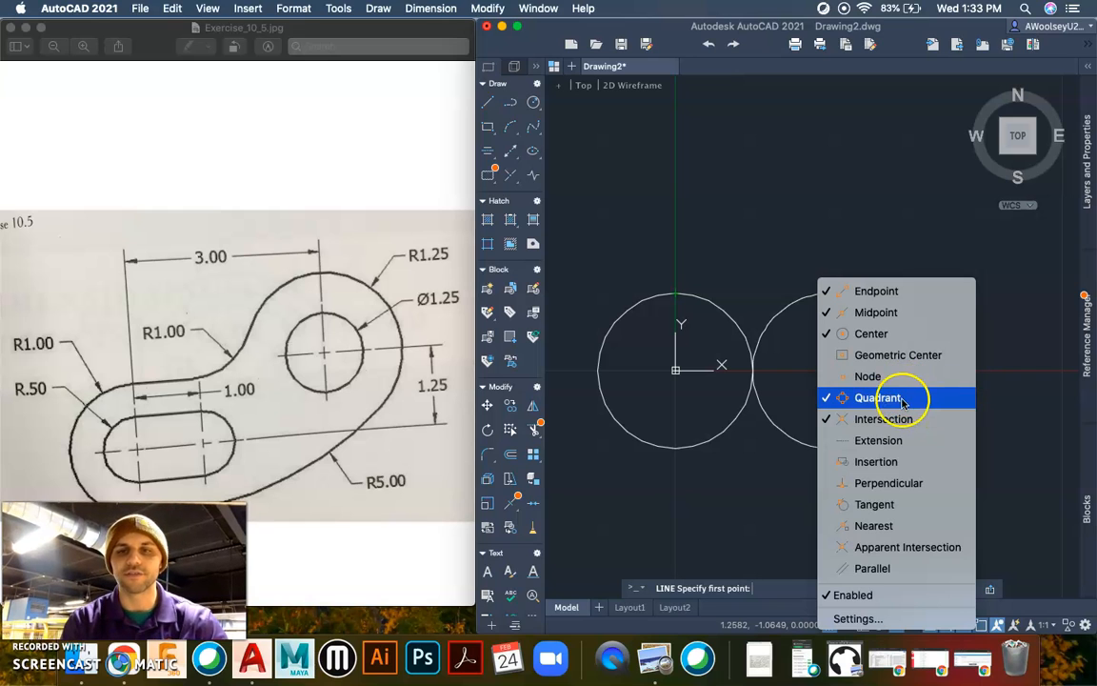
left_click(677, 312)
left_click(676, 292)
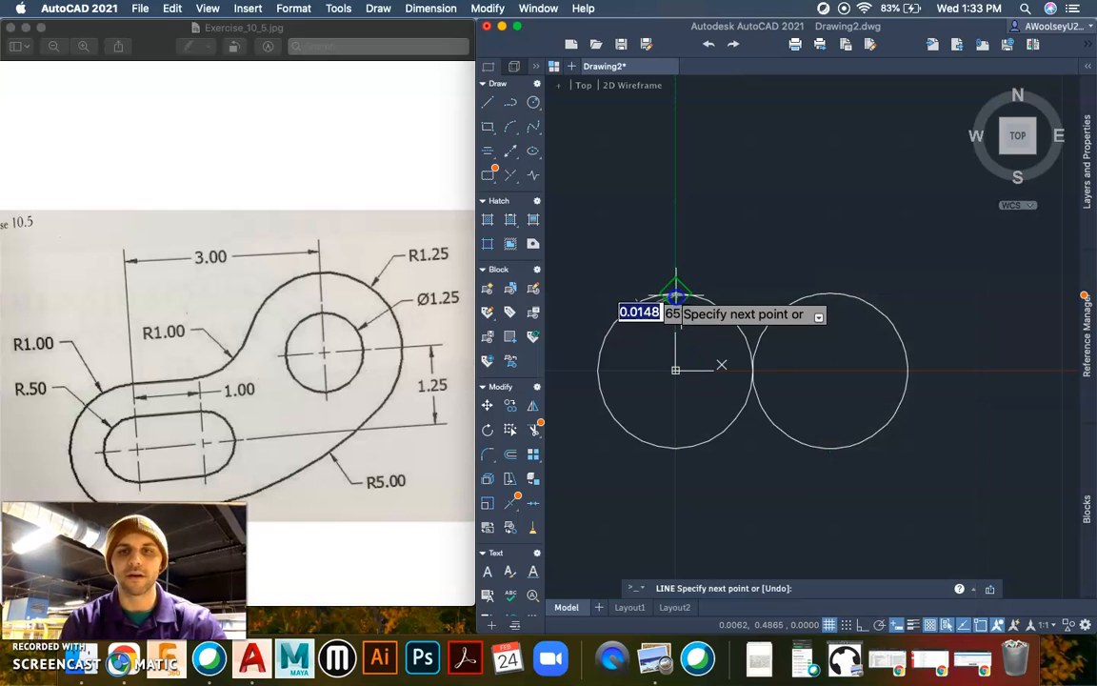
left_click(831, 293)
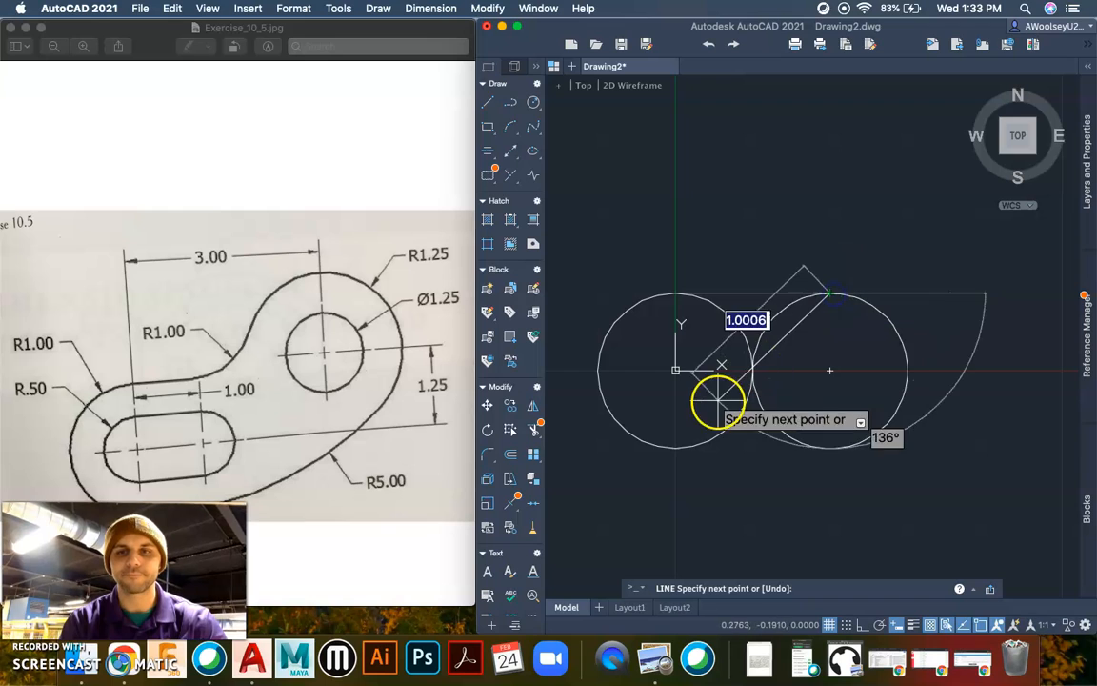
key("Return")
key("Return")
key("Return")
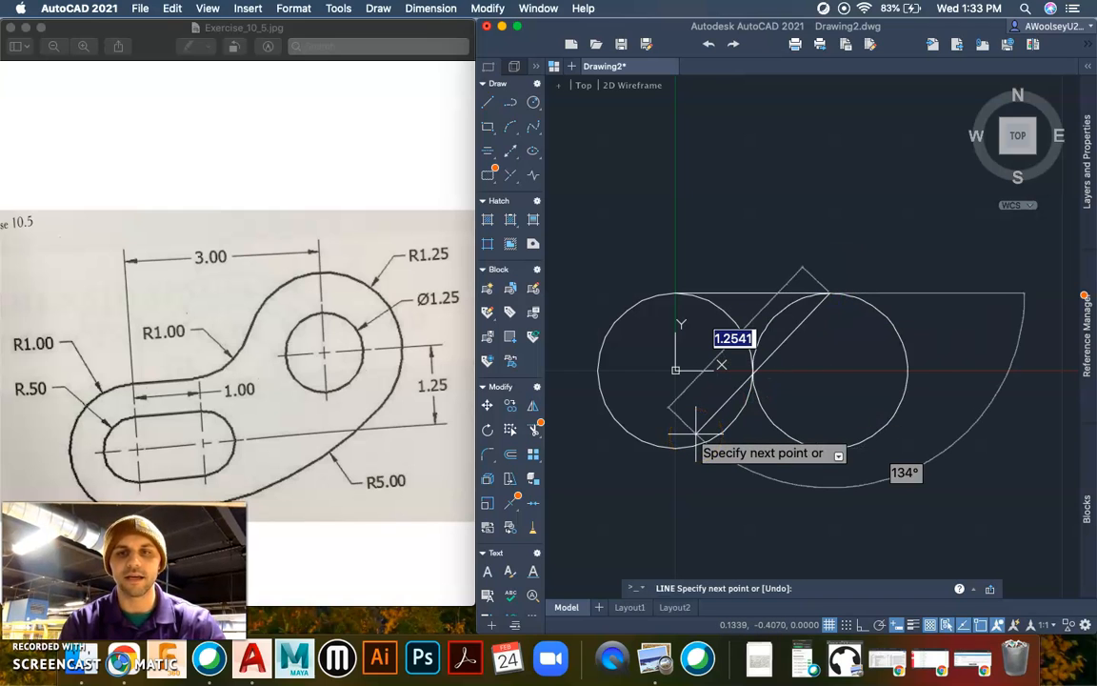
key("Return")
Draw a horizontal line joining the bottom quadrant points of the two circles.
key("Return")
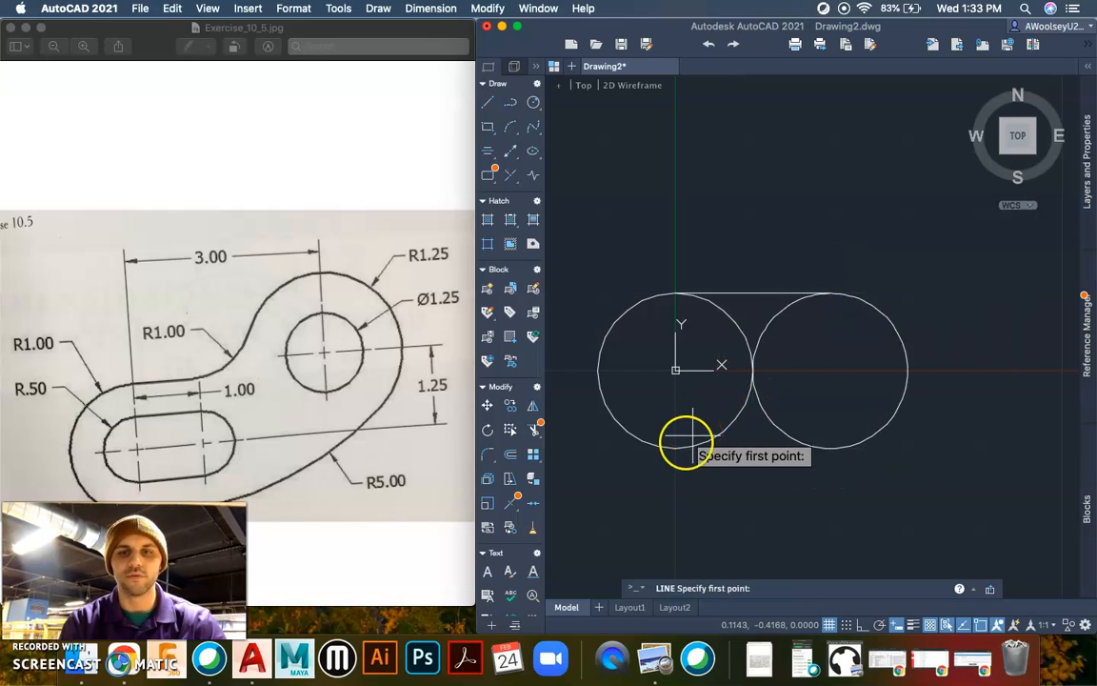
left_click(675, 445)
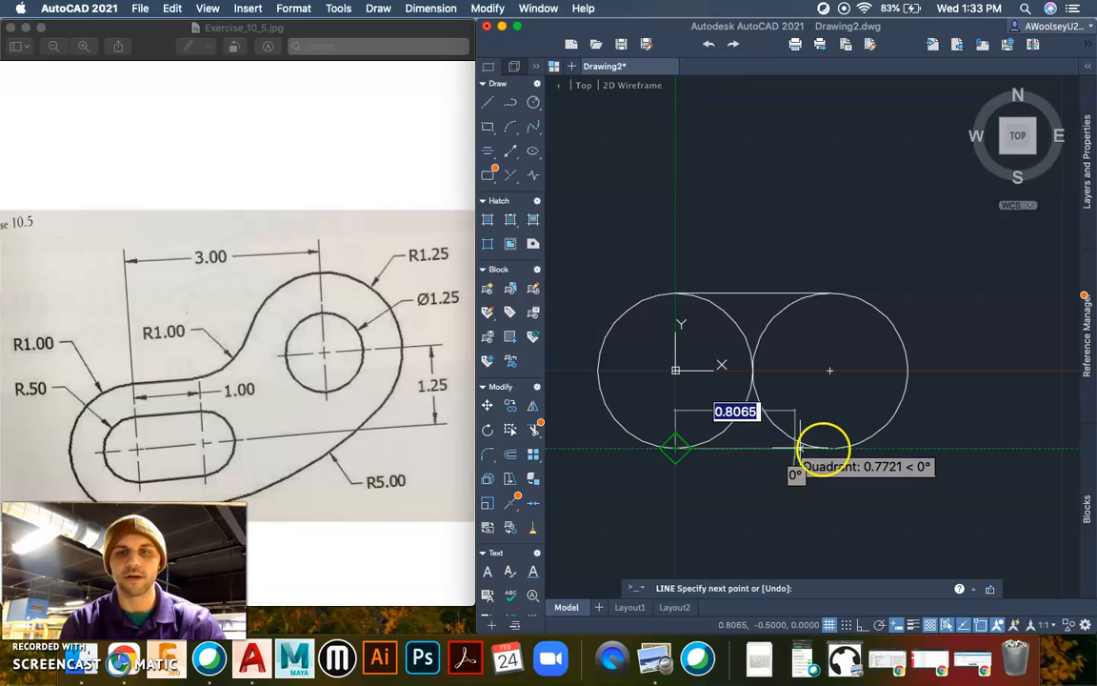
left_click(830, 445)
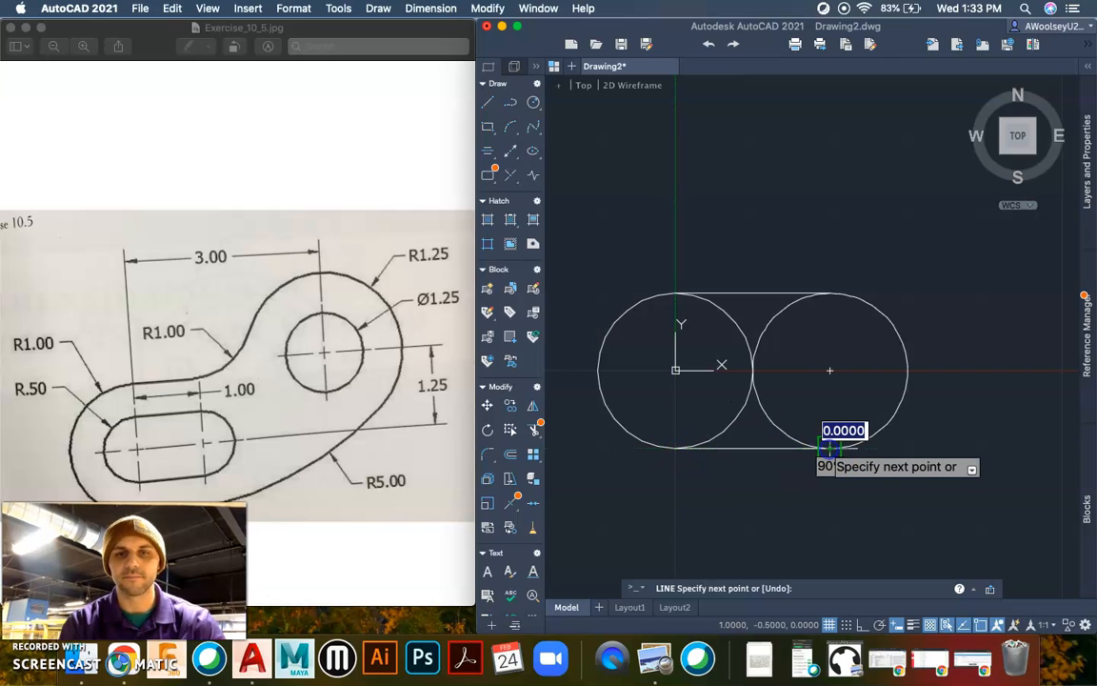
key("Return")
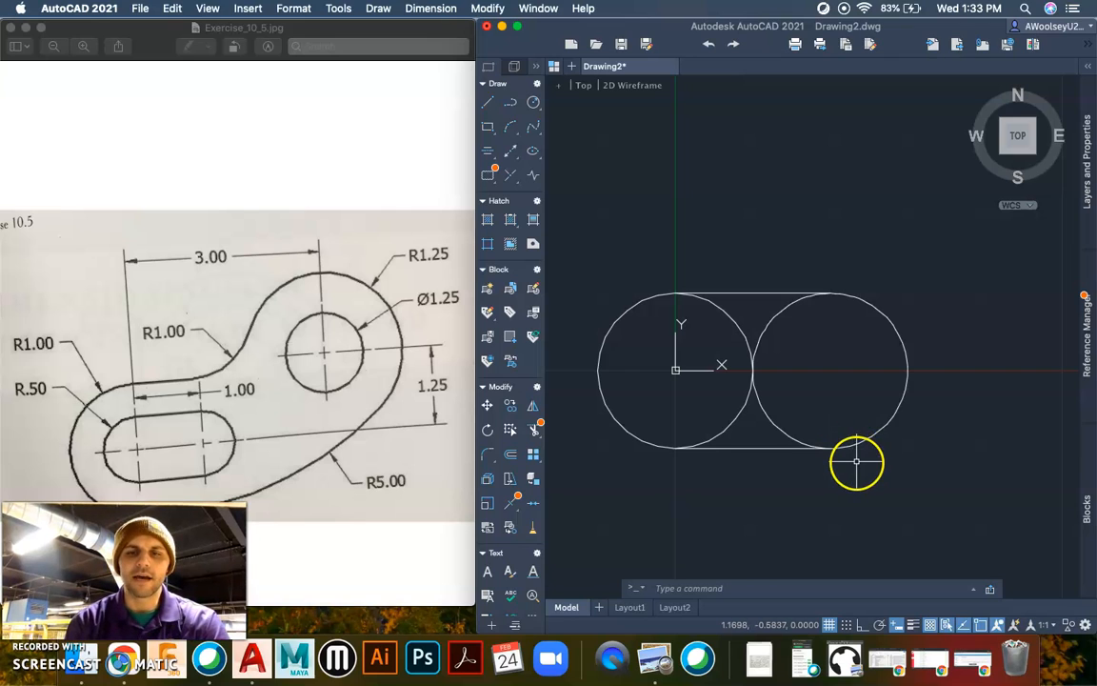
Trim away the inner halves of both circles to leave a closed slot outline.
type("trim")
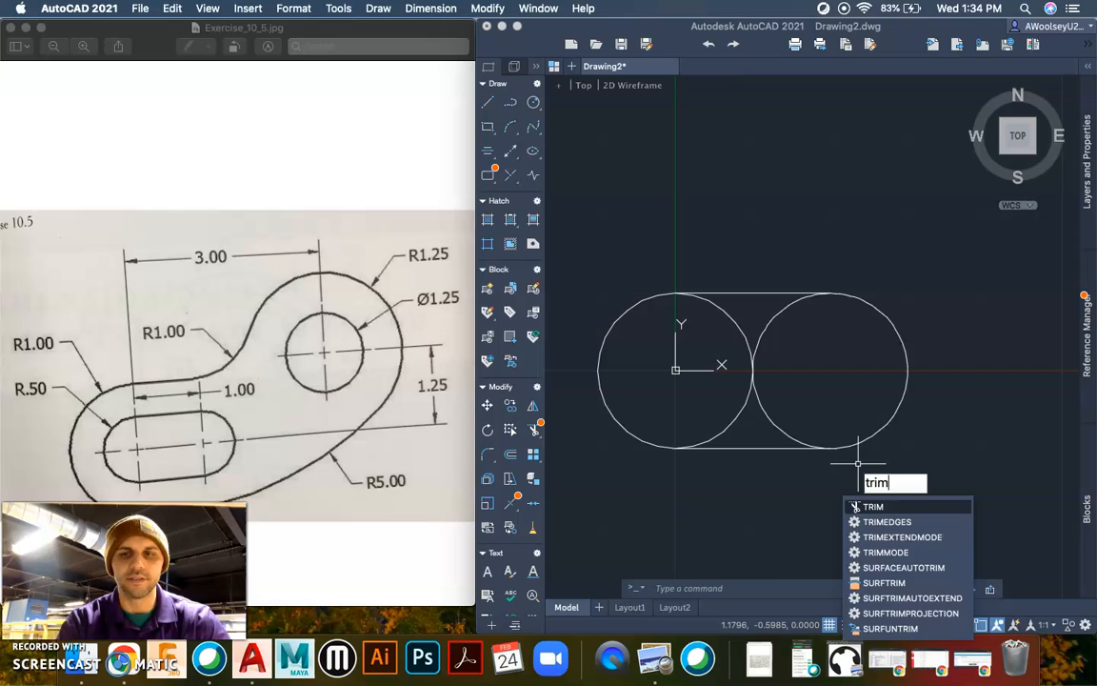
key("Return")
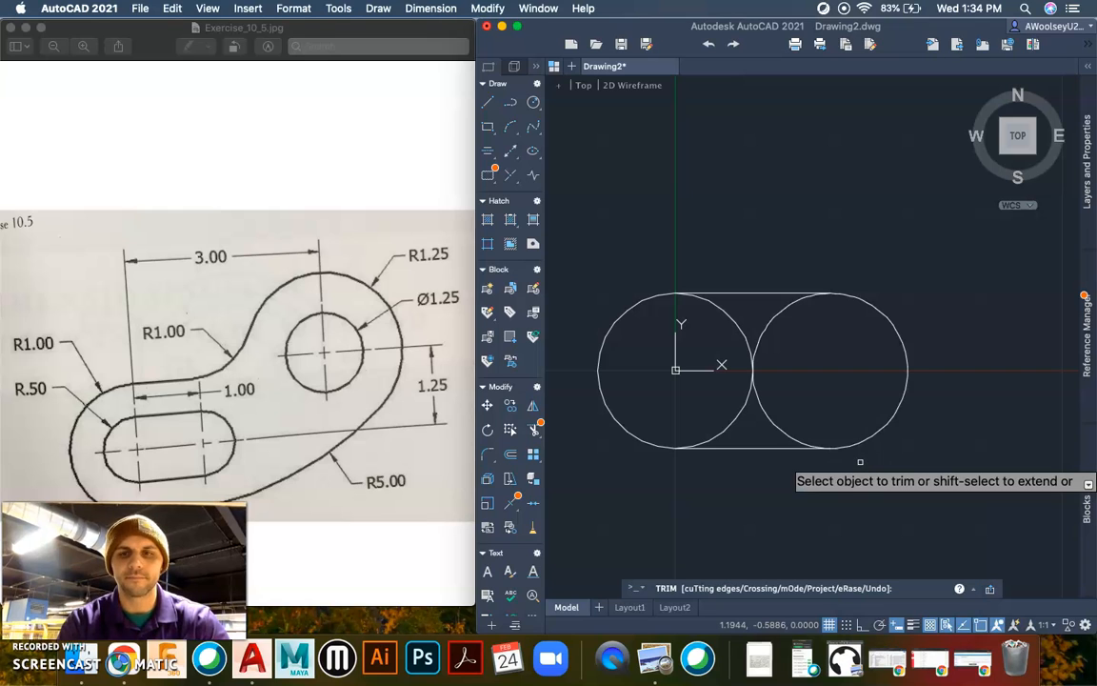
left_click(799, 408)
left_click(725, 360)
key("Return")
left_click(722, 348)
left_click(803, 331)
key("Return")
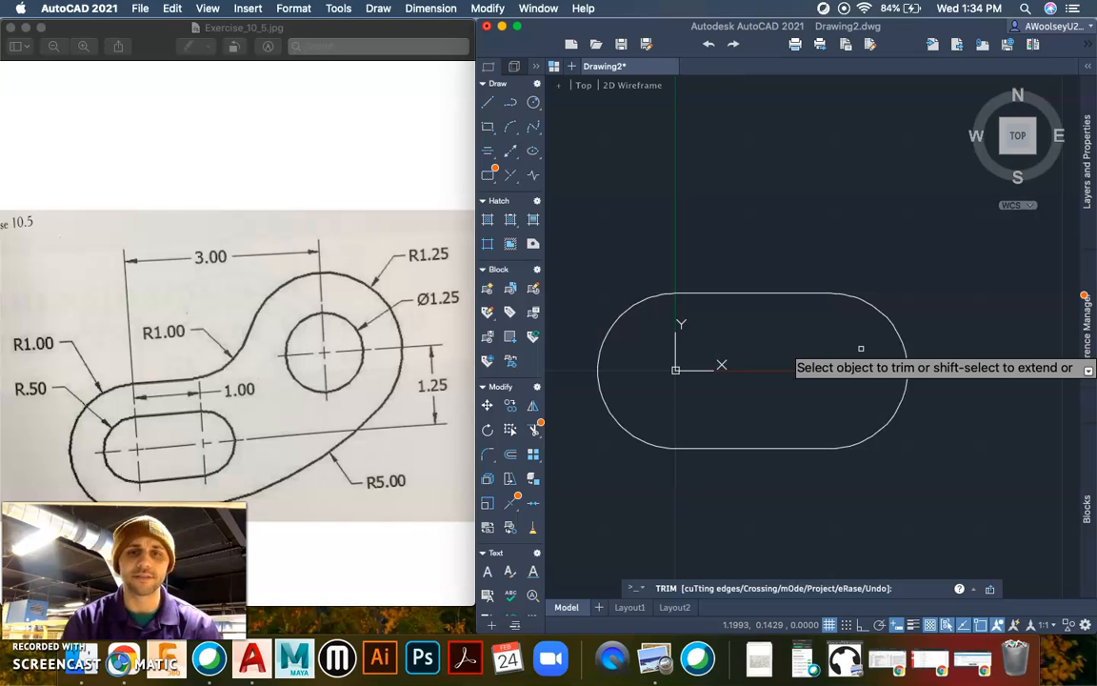
left_click(784, 318)
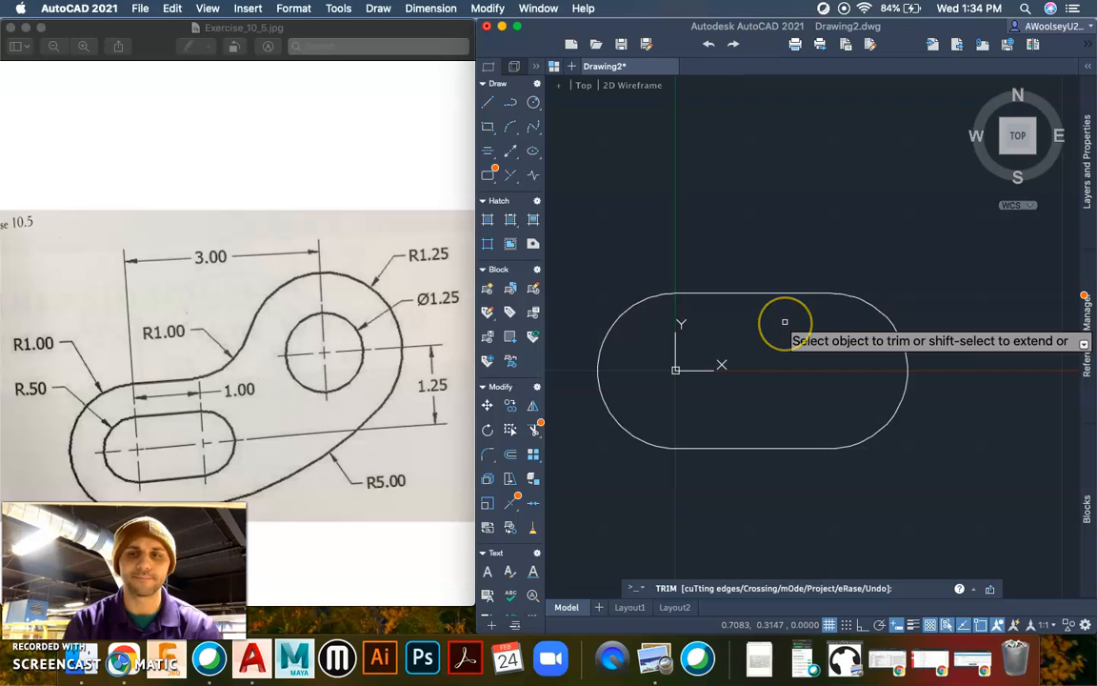
key("Escape")
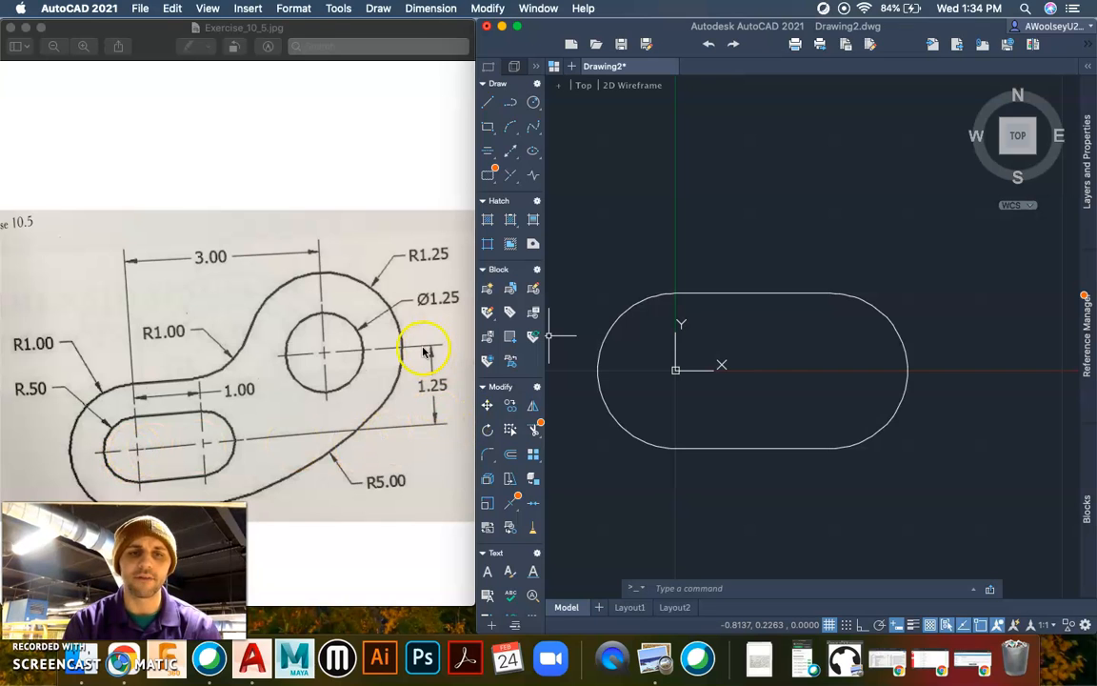
Draw a circle with diameter 1.25 centred at 3,1.25, above and to the right of the slot.
type("circl")
key("Return")
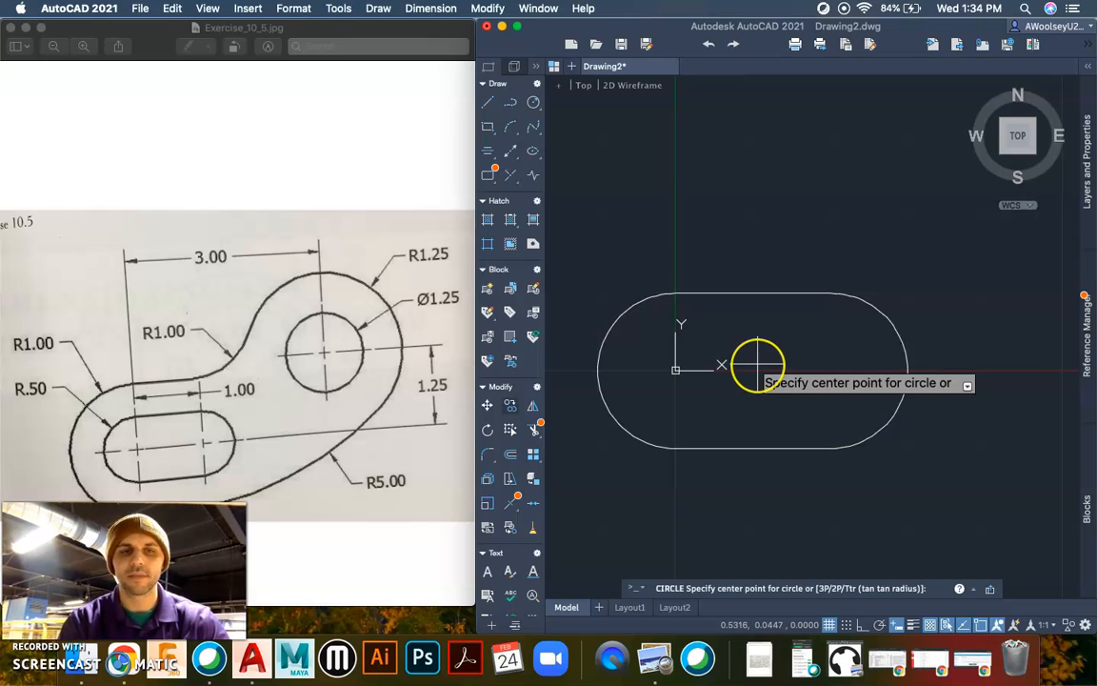
type("3")
key("Tab")
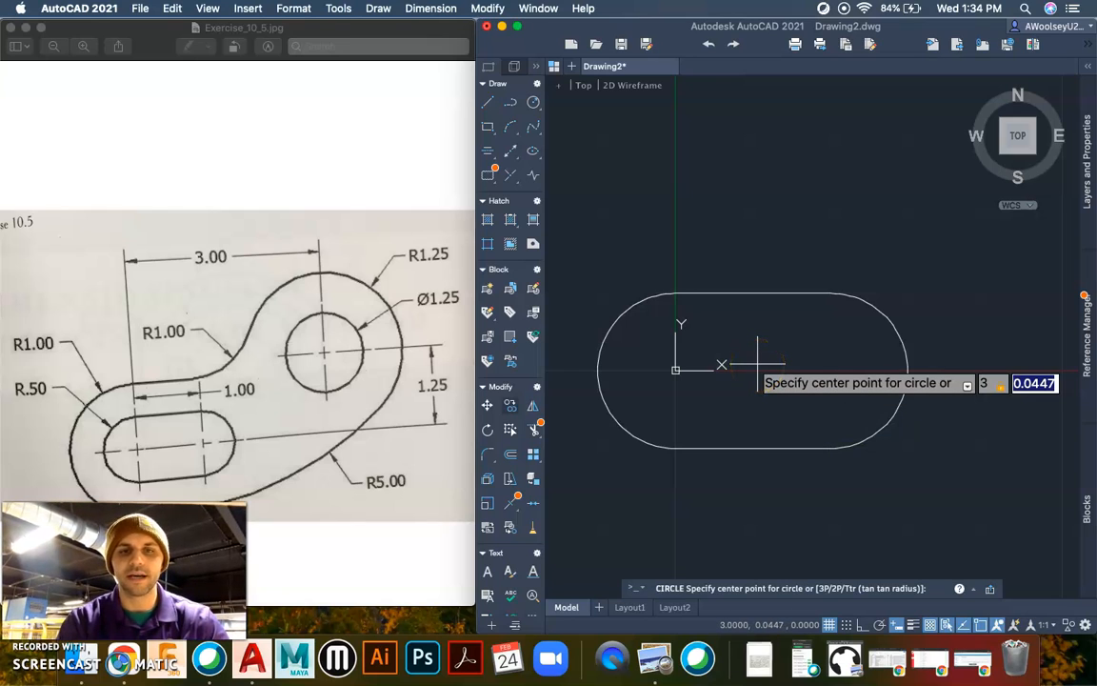
type("1.25")
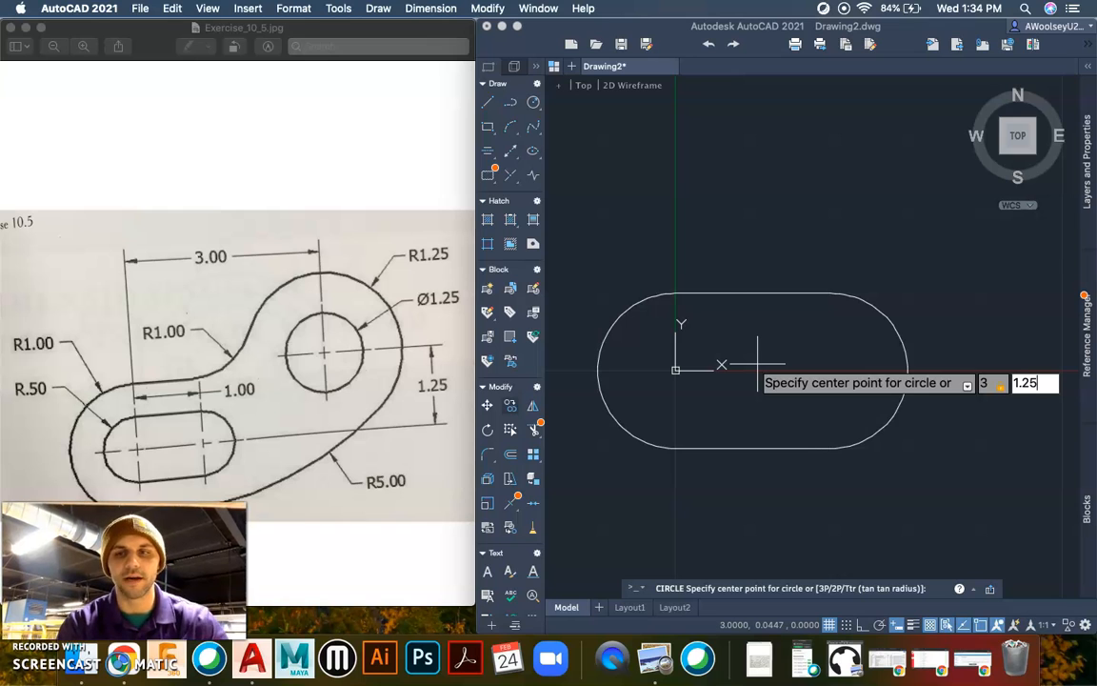
key("Return")
middle_click_drag(806, 340, 650, 393)
scroll(808, 333, "down", 4)
scroll(808, 332, "up", 4)
scroll(819, 362, "down", 2)
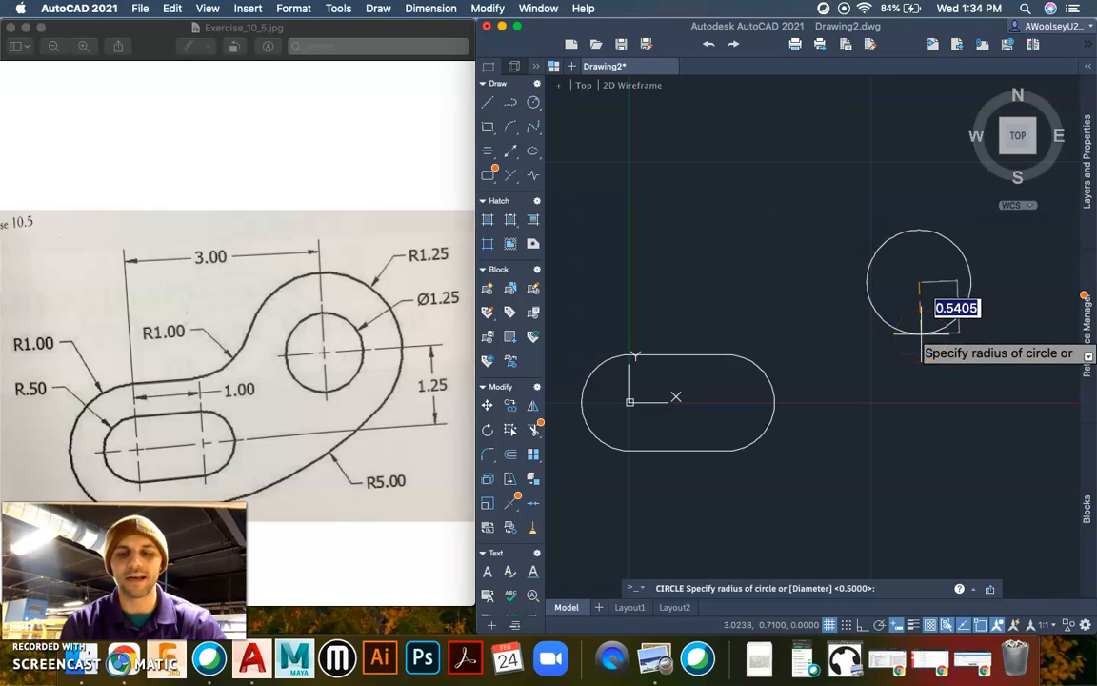
type("d")
key("Return")
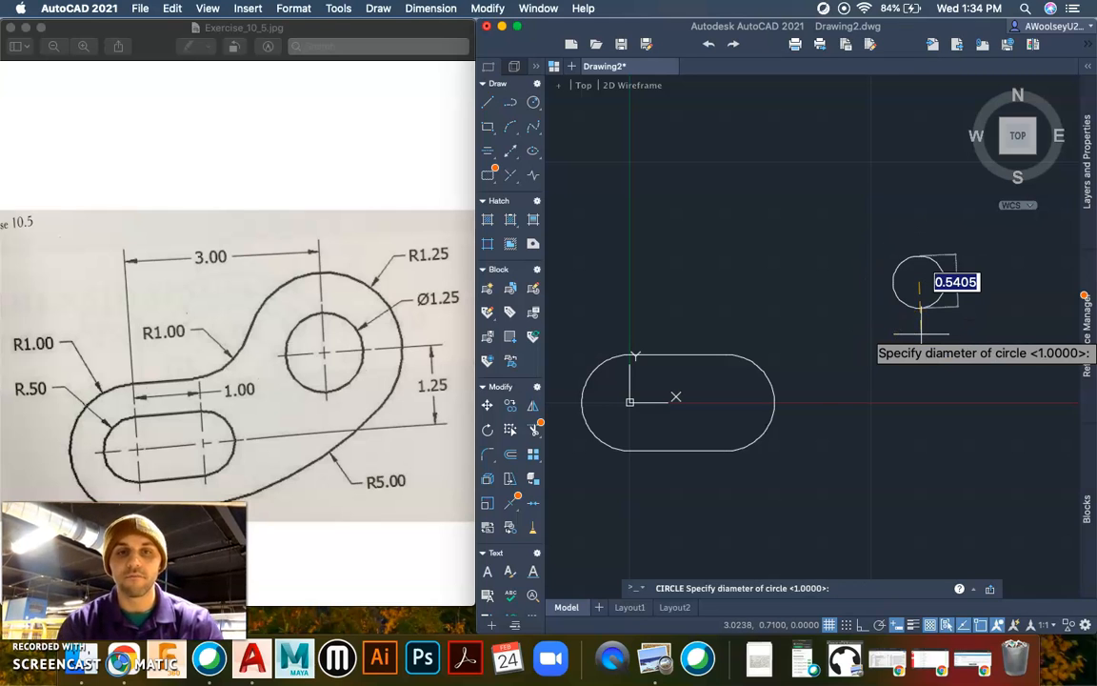
type("1.25")
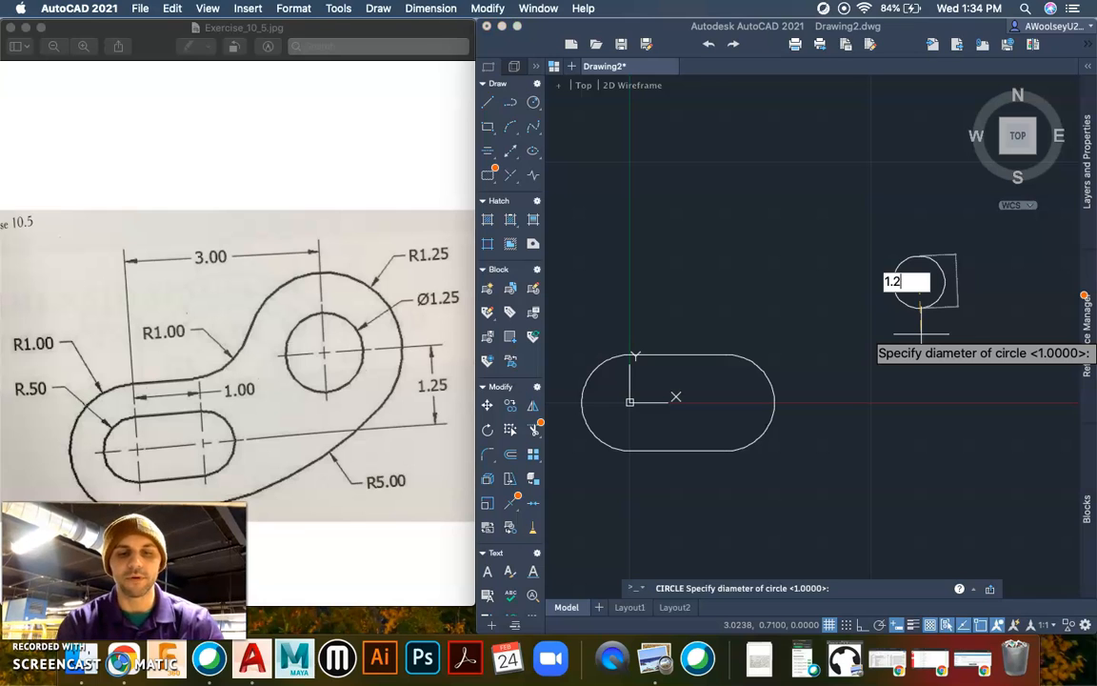
key("Return")
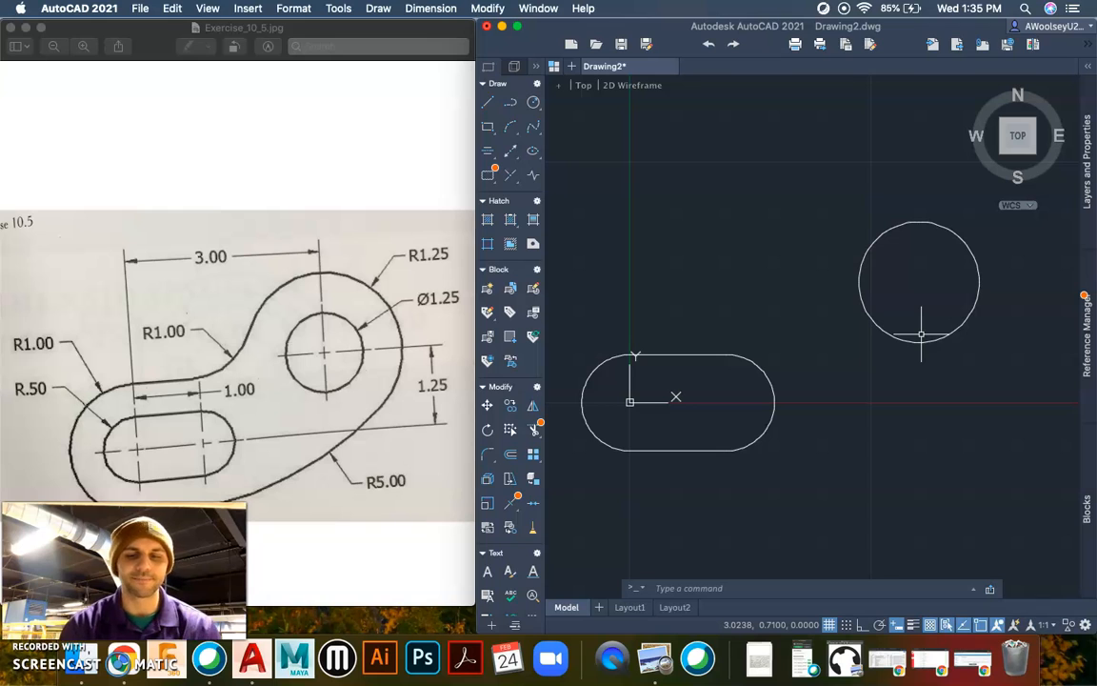
Offset the slot's upper line and its left end arc outward by 0.5.
type("offs")
key("Return")
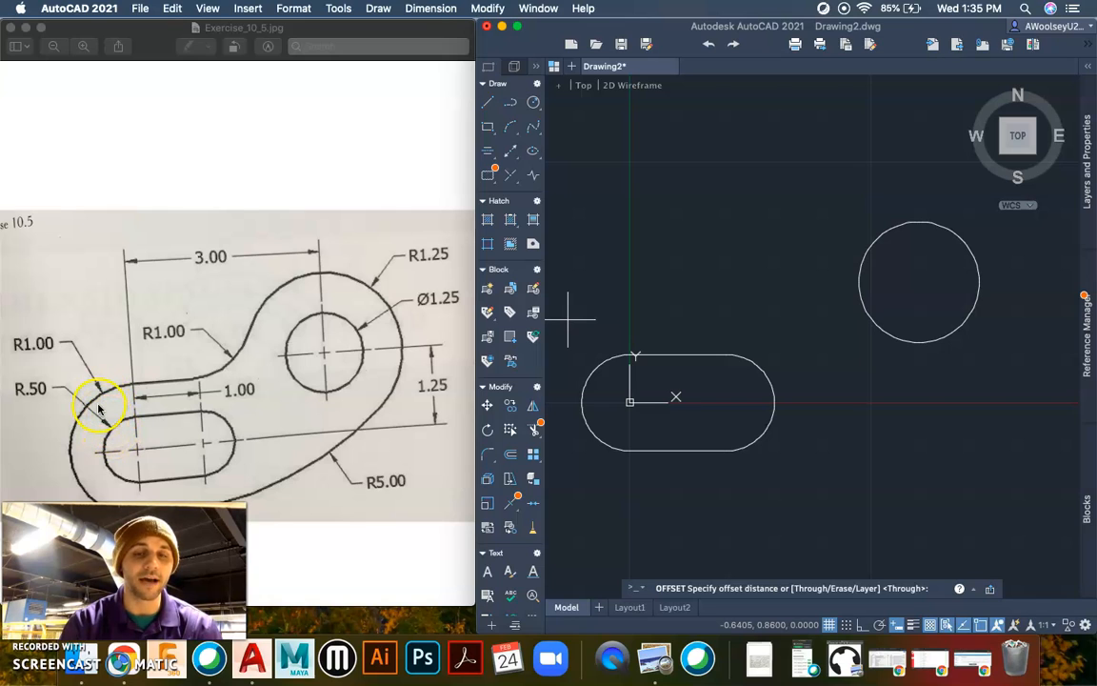
type(".5")
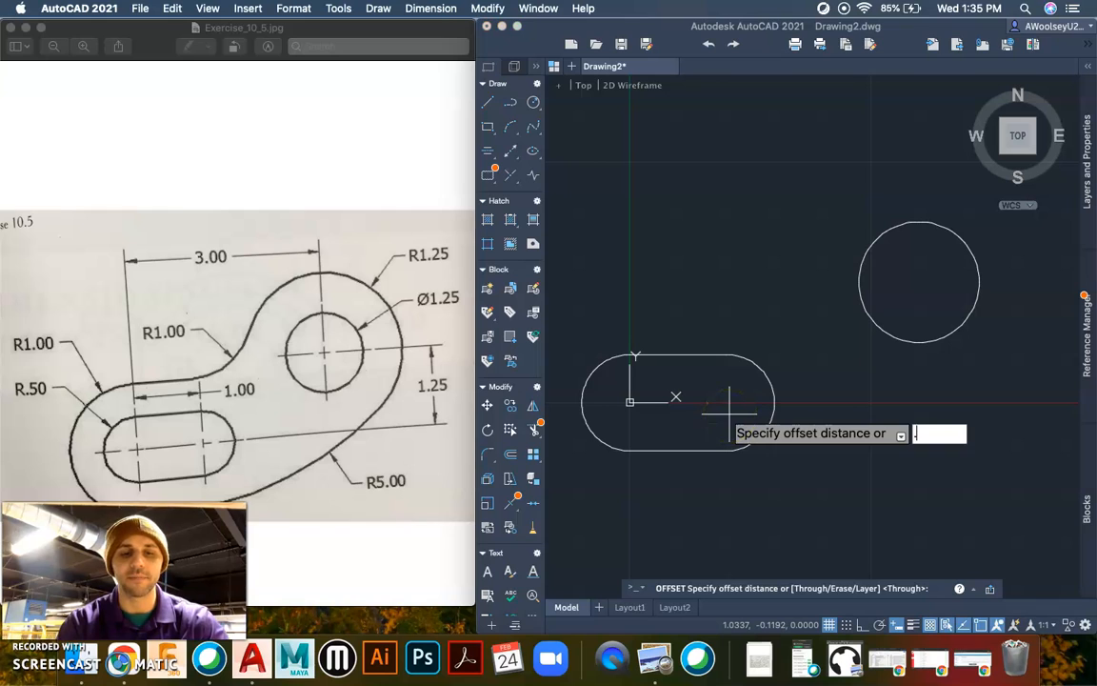
key("Return")
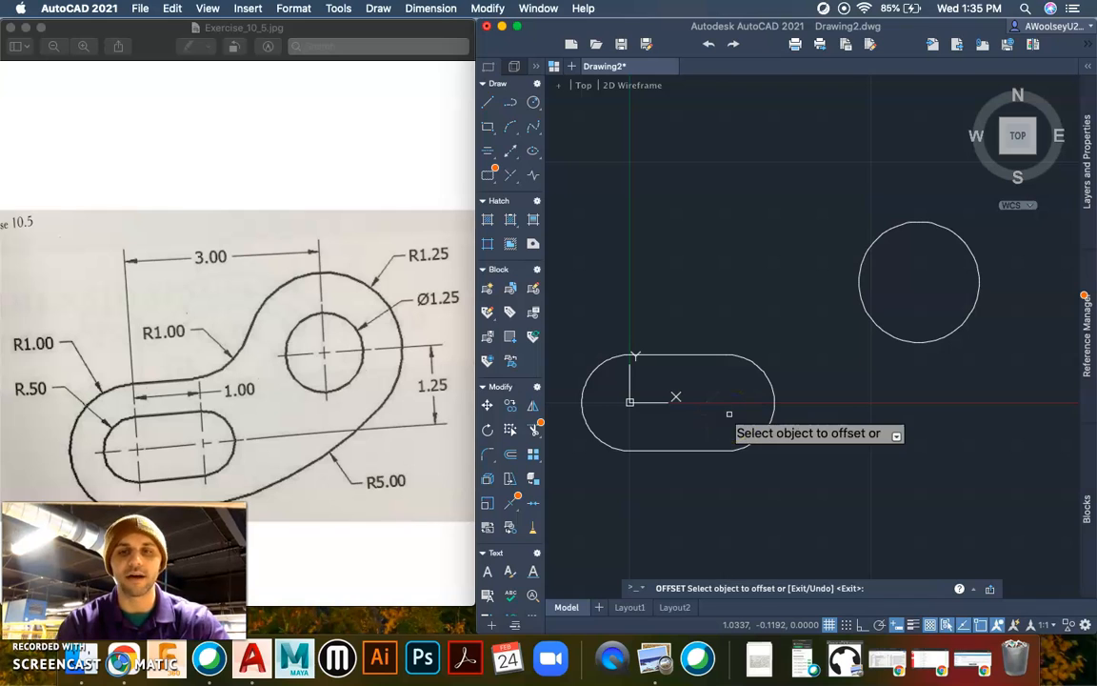
left_click(701, 354)
left_click(661, 318)
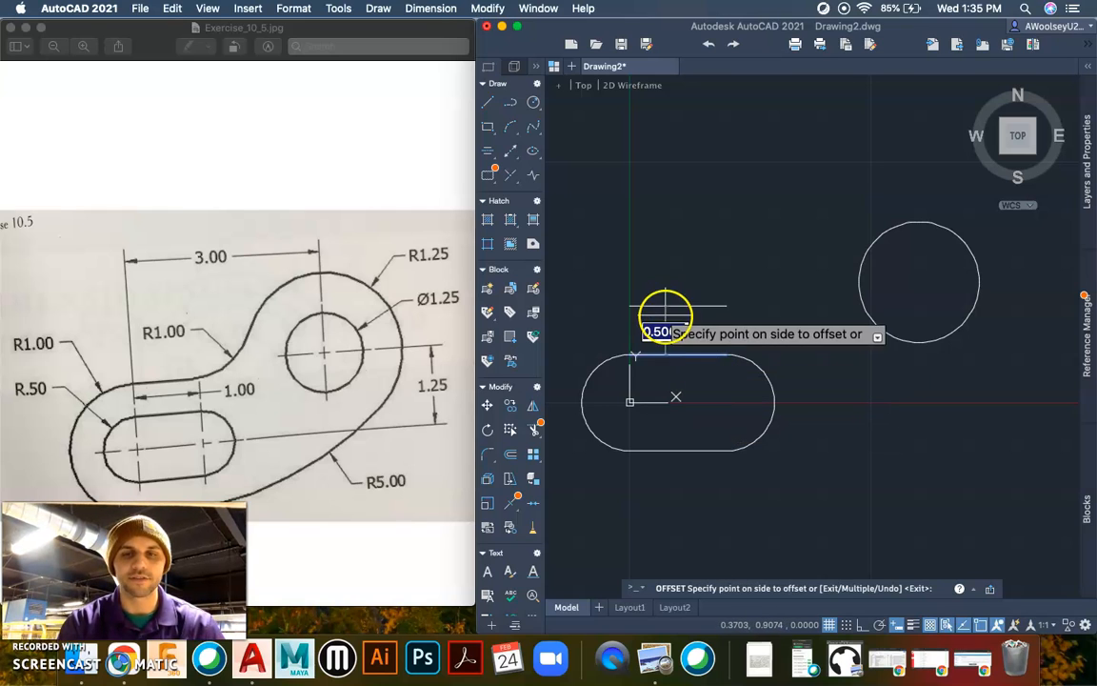
left_click(608, 362)
left_click(592, 328)
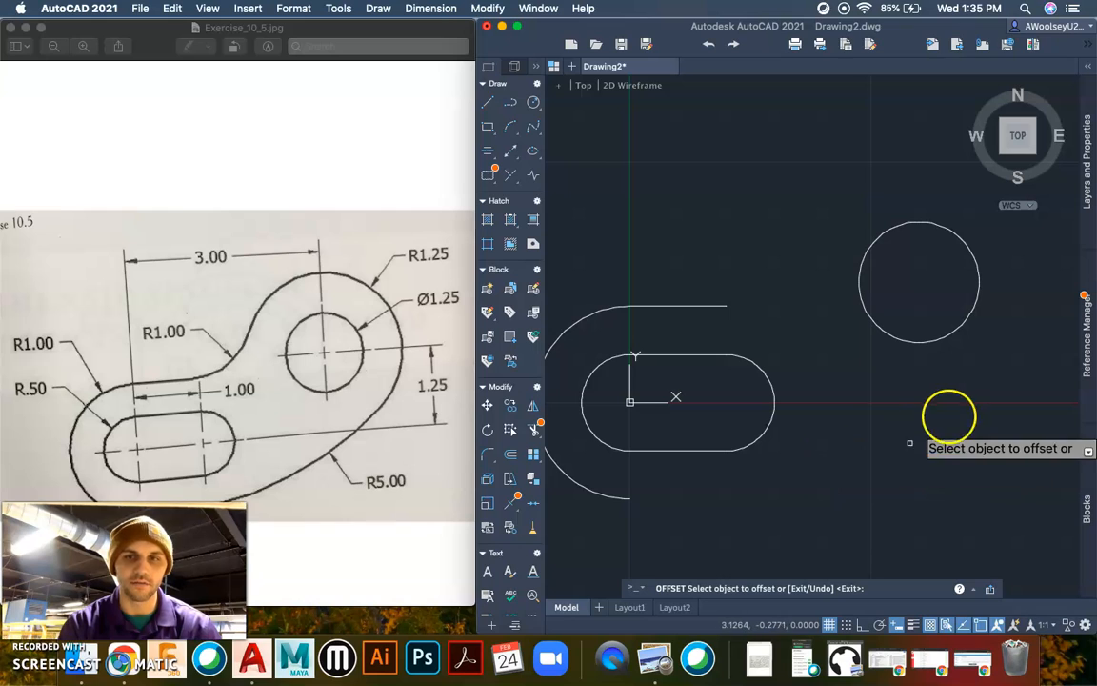
key("Escape")
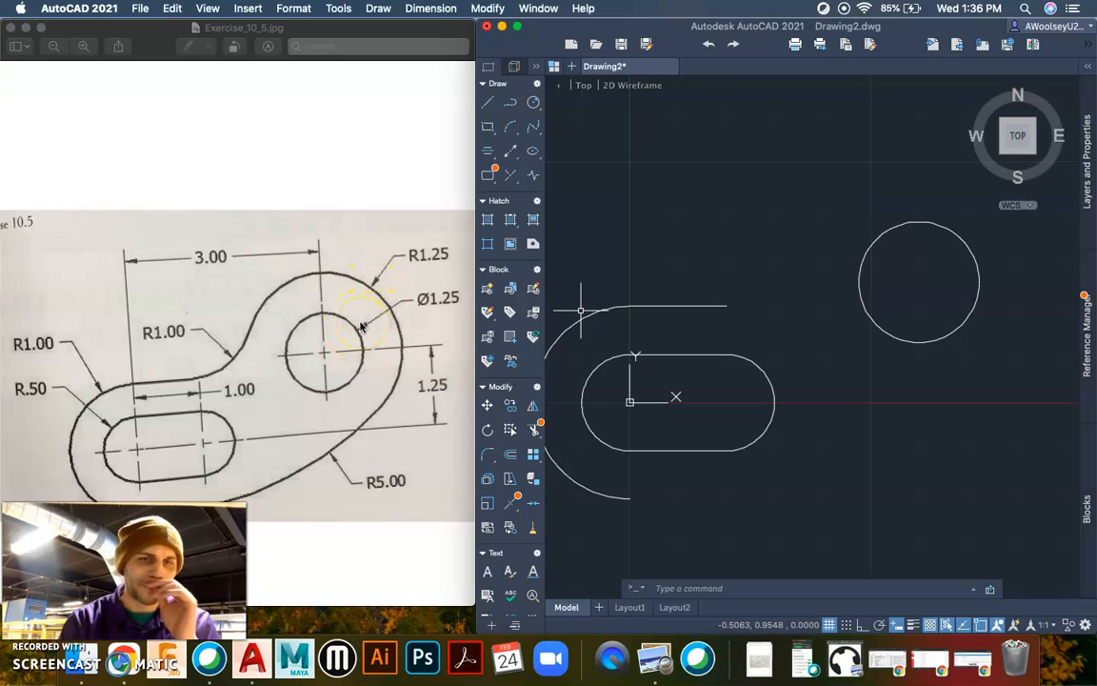
Draw a circle of radius 1.25 concentric with the 1.25 diameter hole.
type("c")
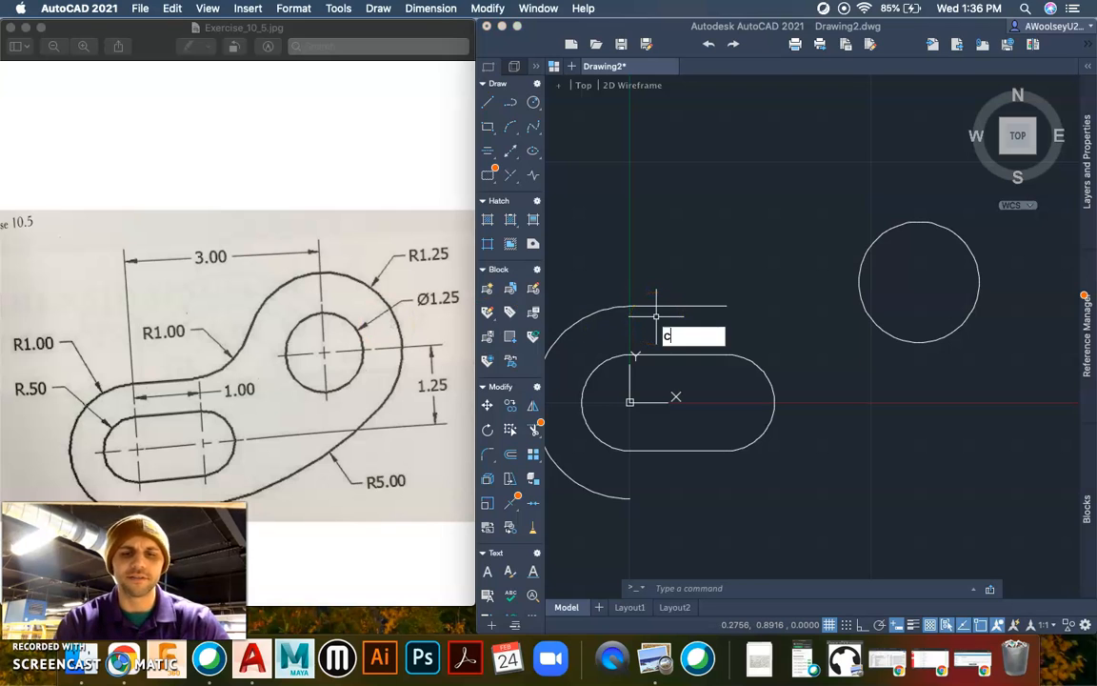
type("ircle")
key("Return")
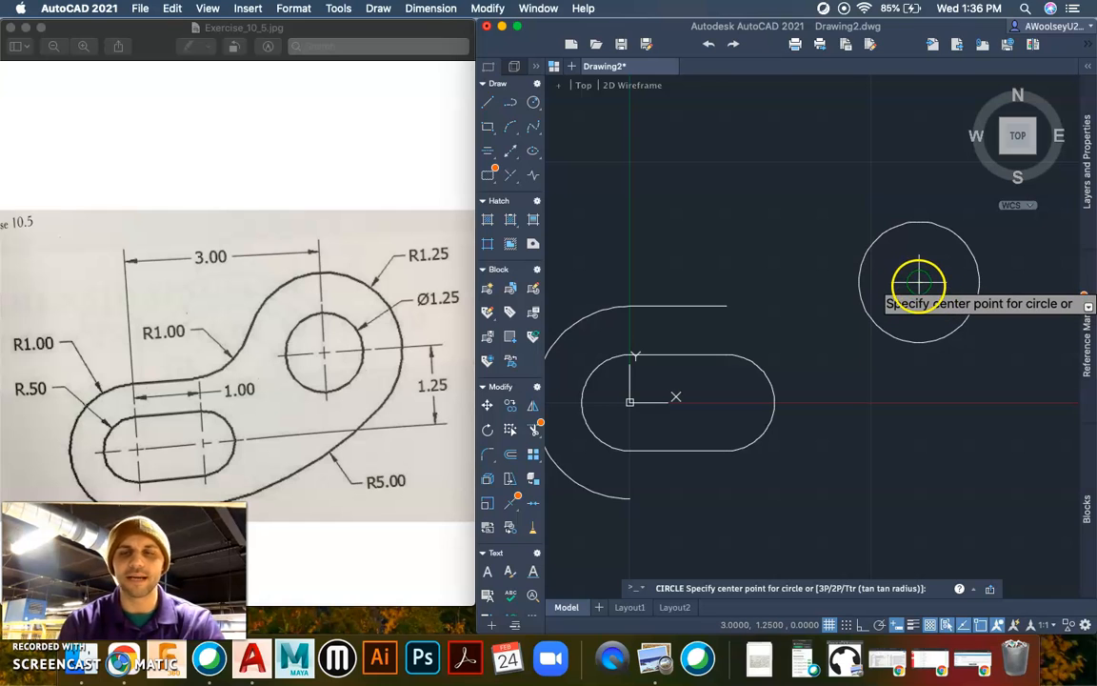
left_click(986, 625)
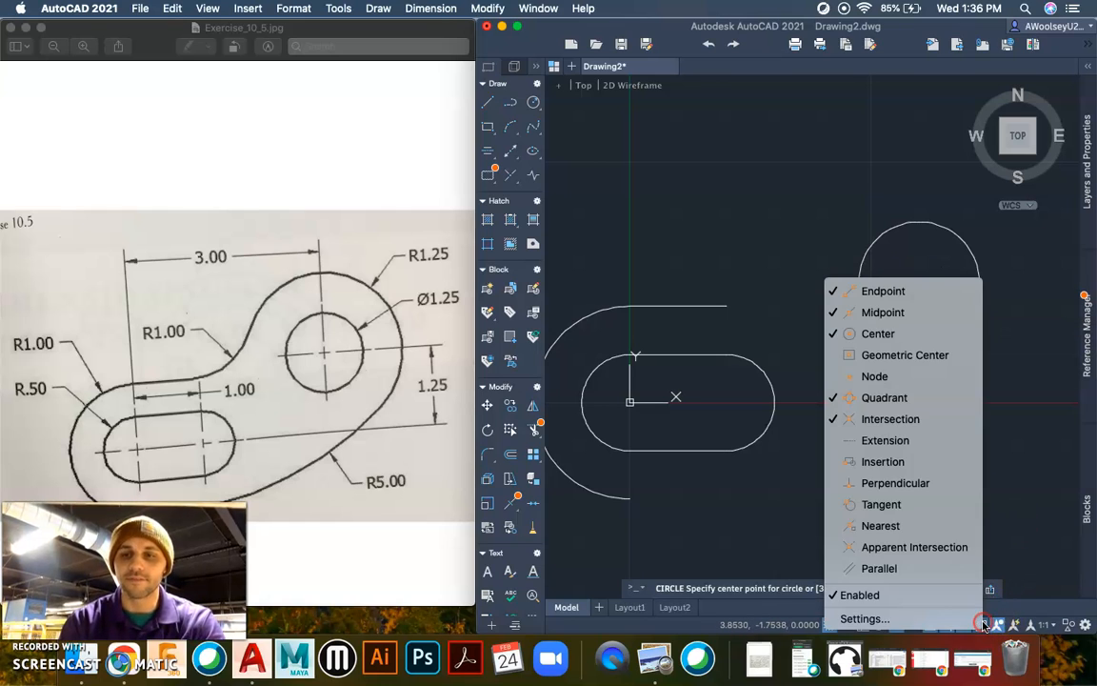
left_click(877, 333)
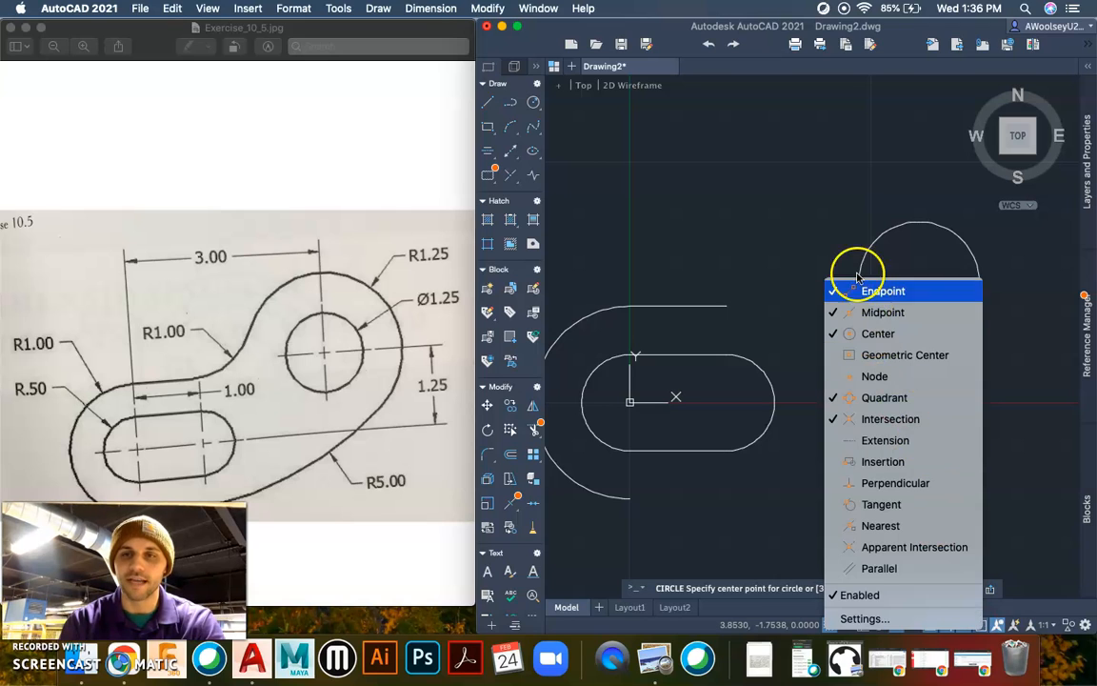
left_click(919, 284)
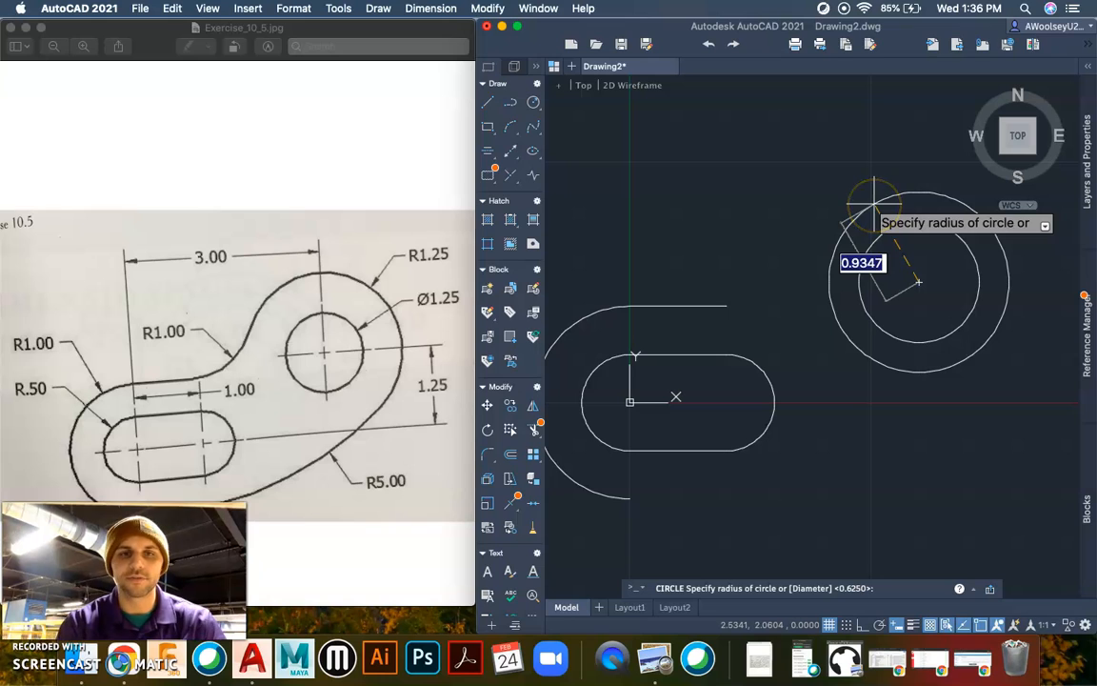
type("1.25")
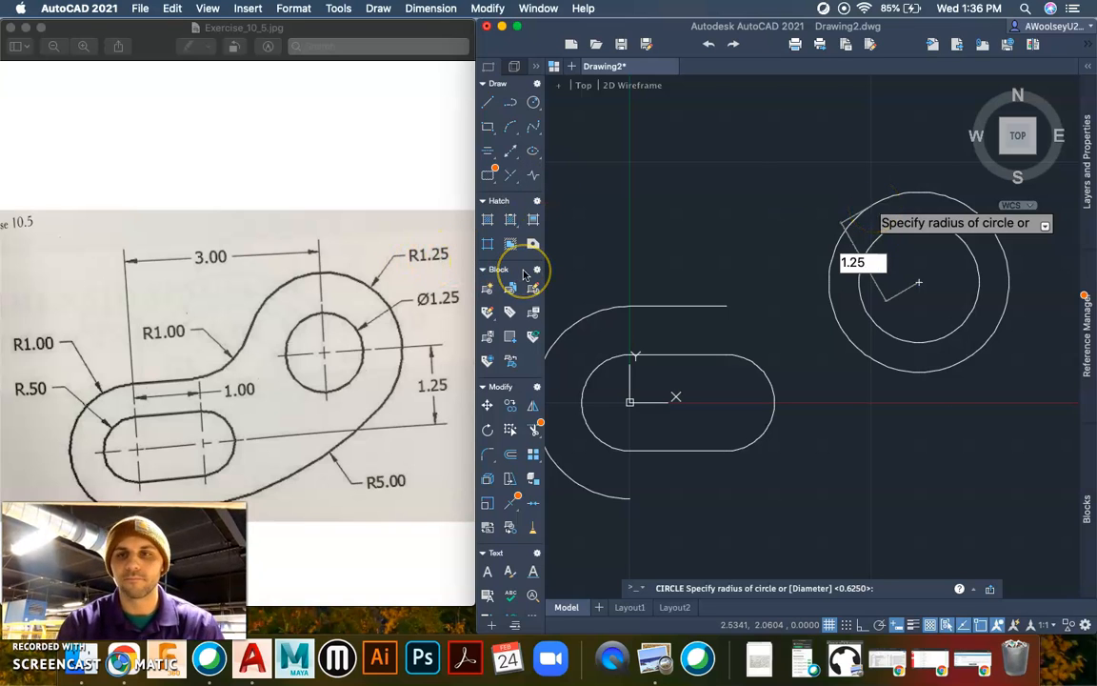
key("Return")
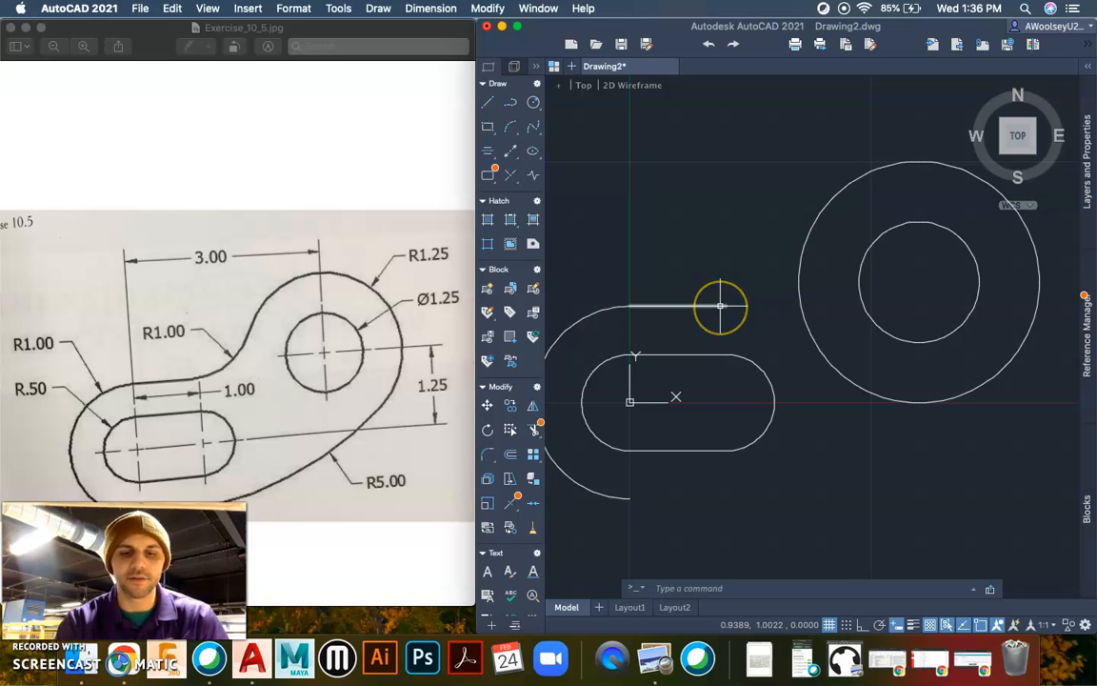
Draw a tan-tan-radius circle of radius 1 tangent to the offset upper line and the upper left side of the 1.25 radius circle.
type("circle")
key("Return")
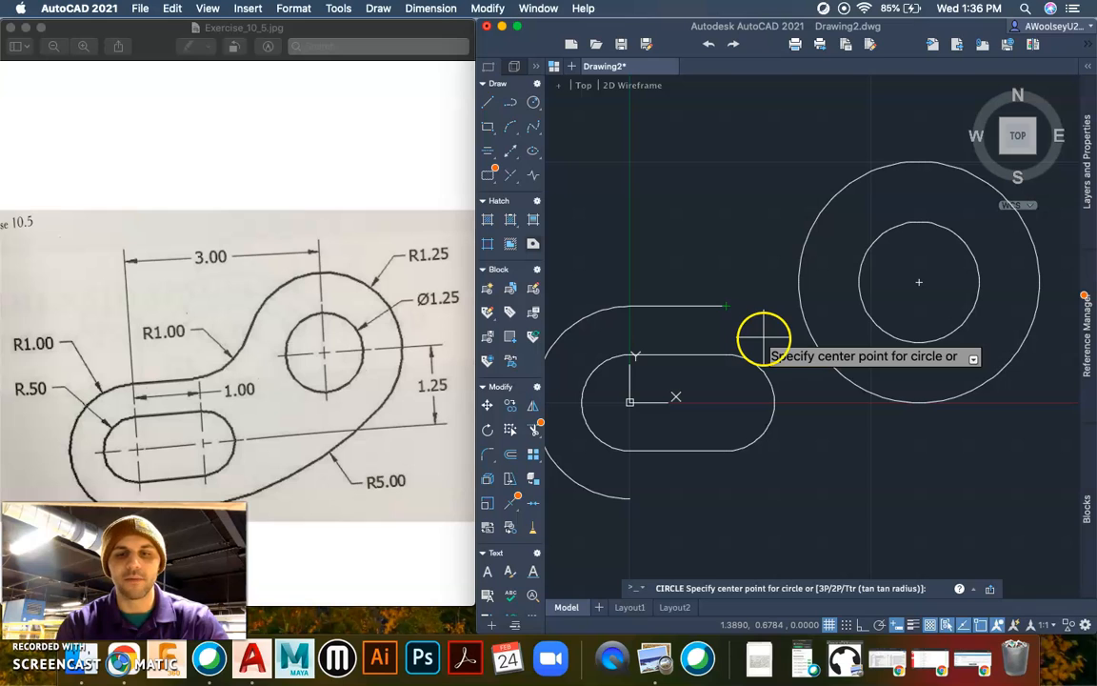
type("ttr")
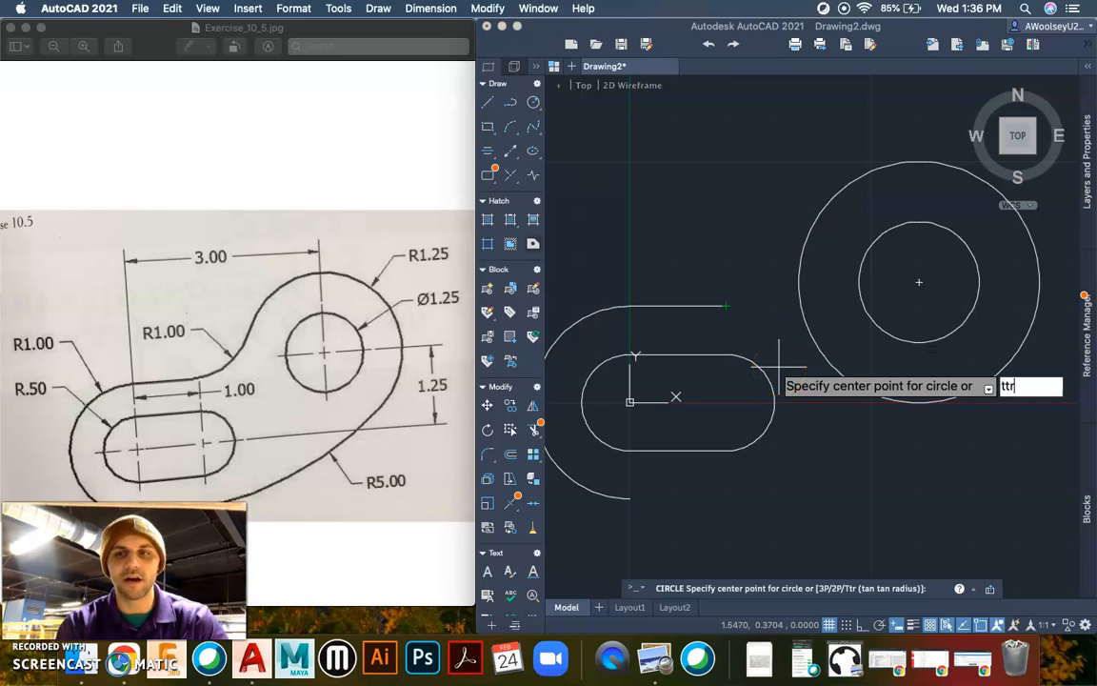
key("Return")
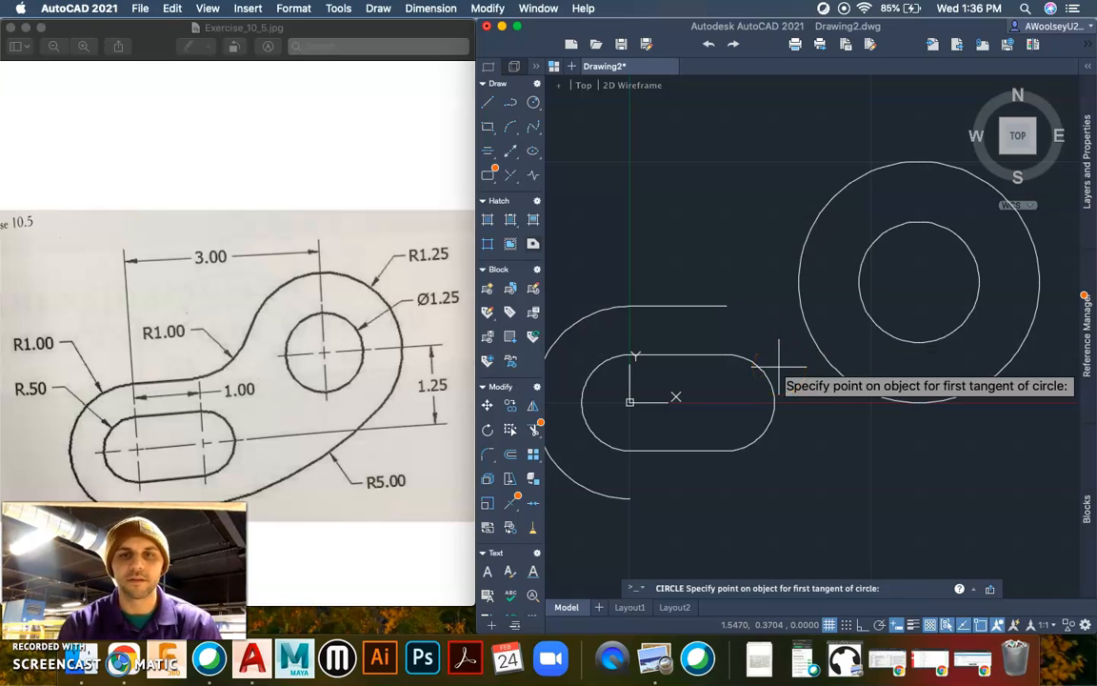
left_click(696, 304)
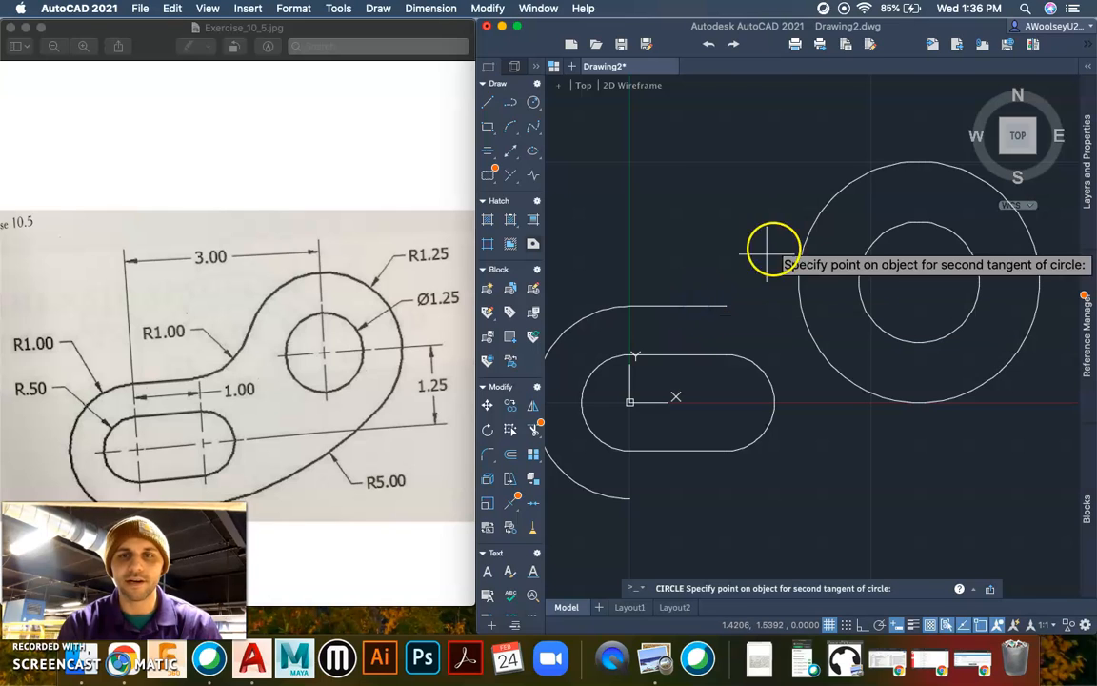
left_click(808, 223)
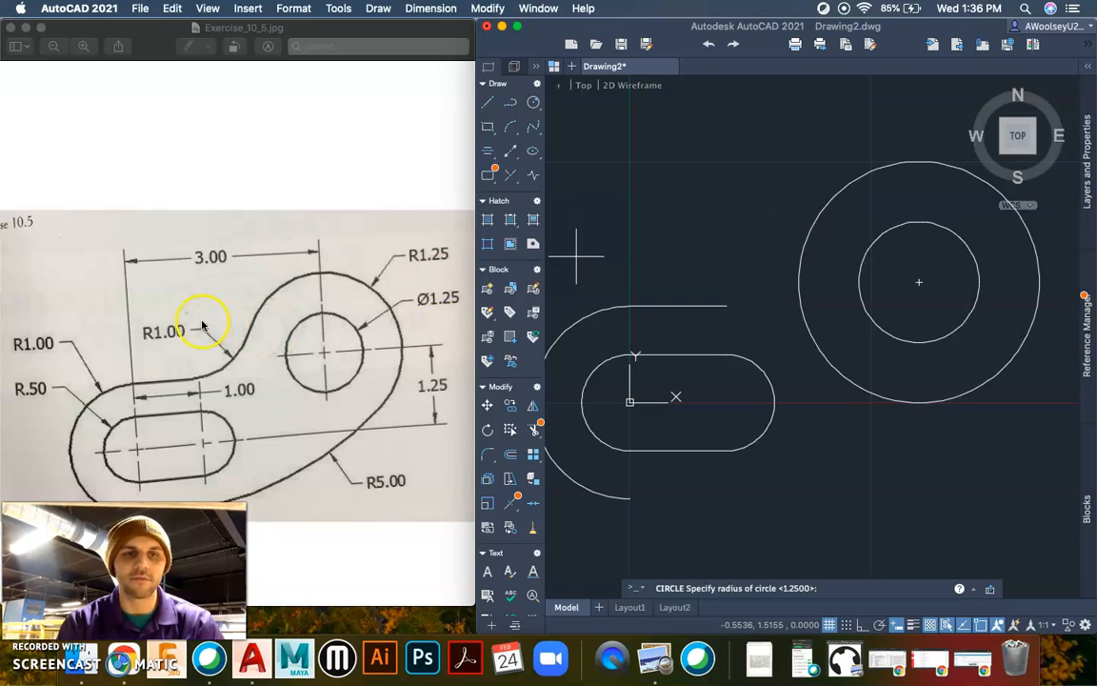
type("1")
key("Return")
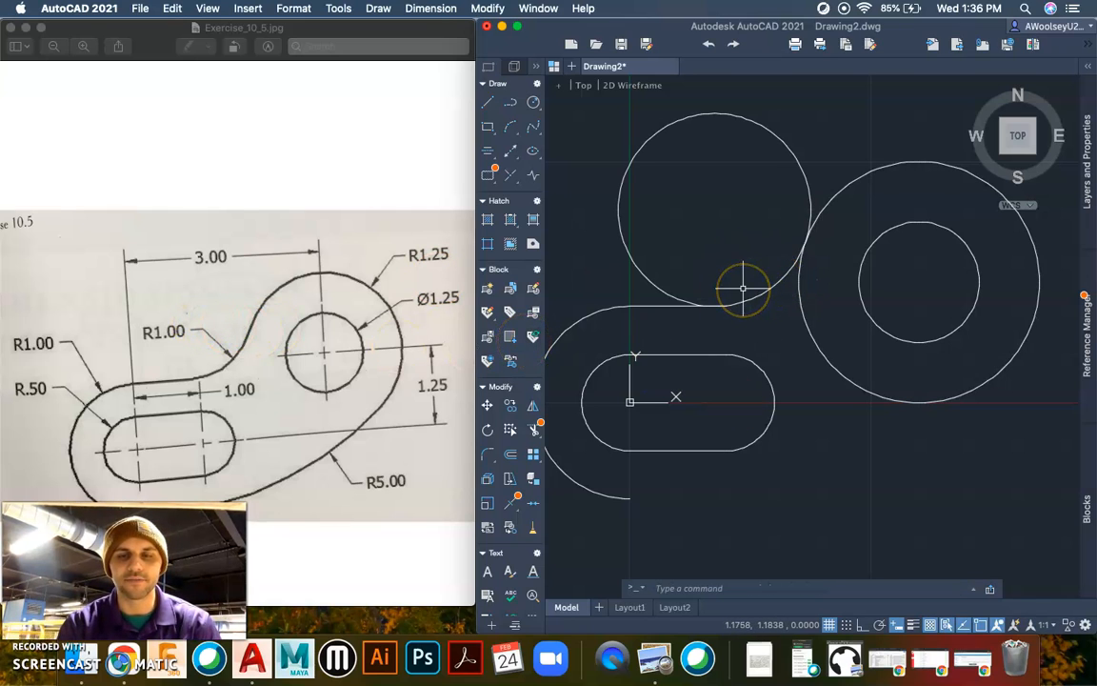
Draw a tan-tan-radius circle of radius 5 tangent to the outer left arc's lower end and the 1.25 radius circle's lower right side.
key("Return")
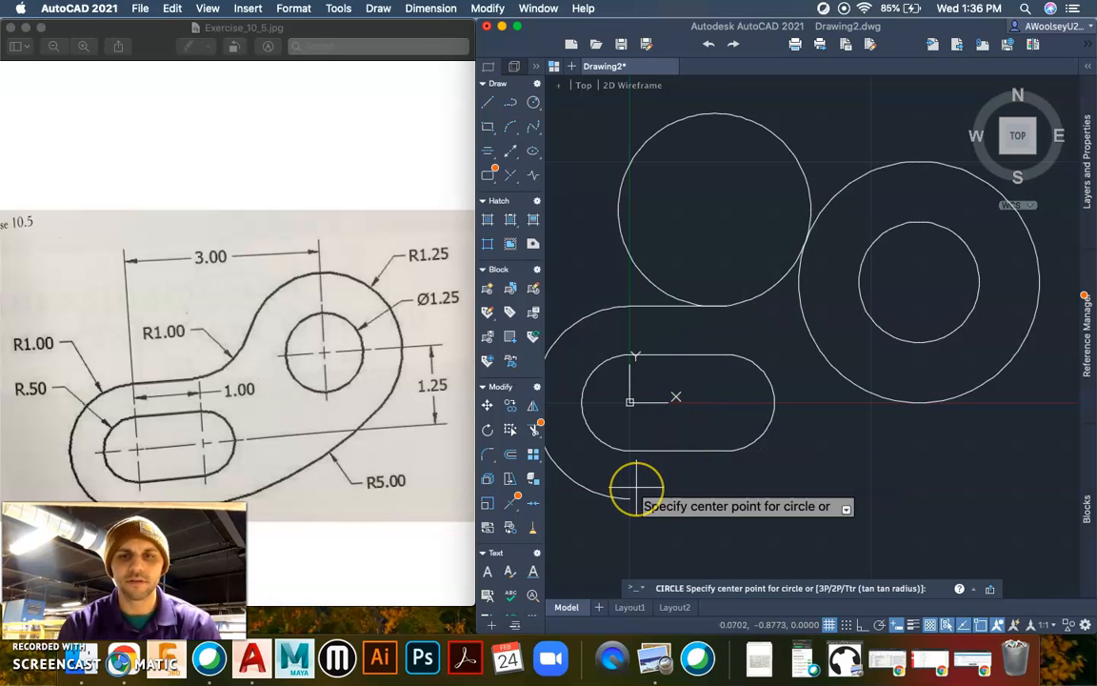
type("ttr")
key("Return")
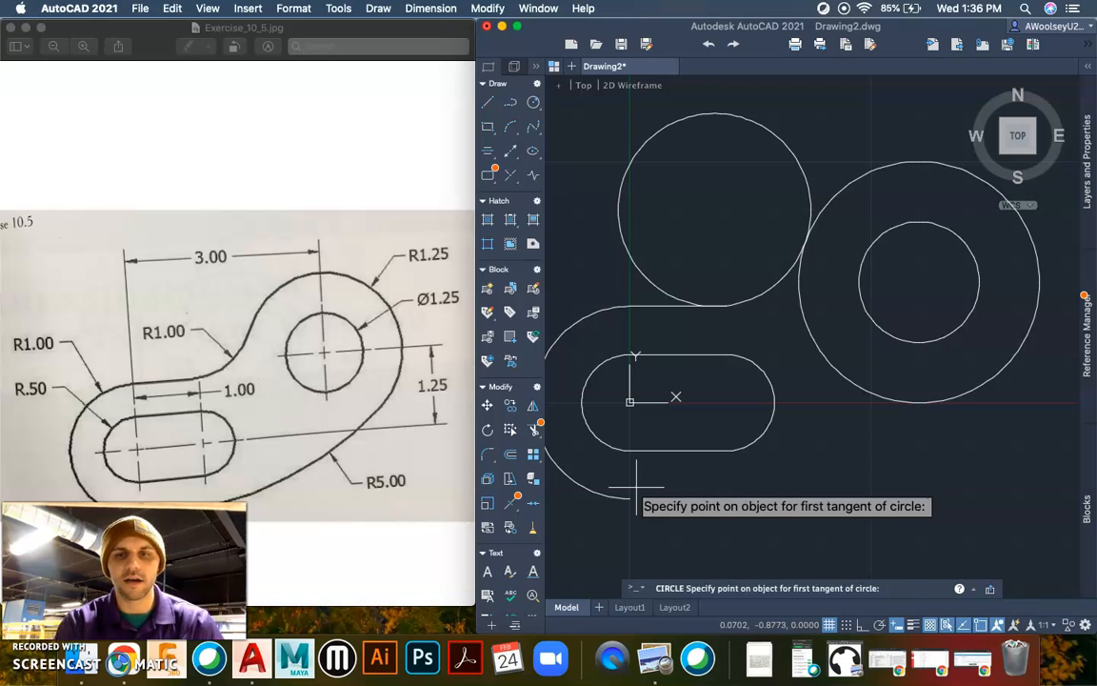
left_click(617, 496)
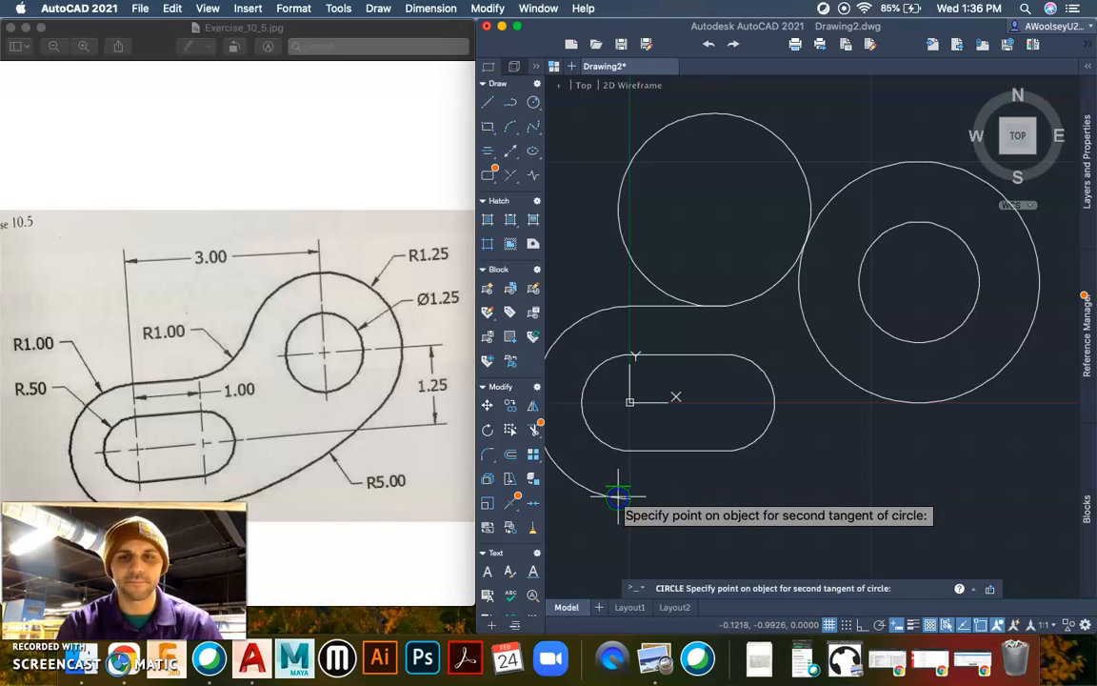
left_click(1002, 367)
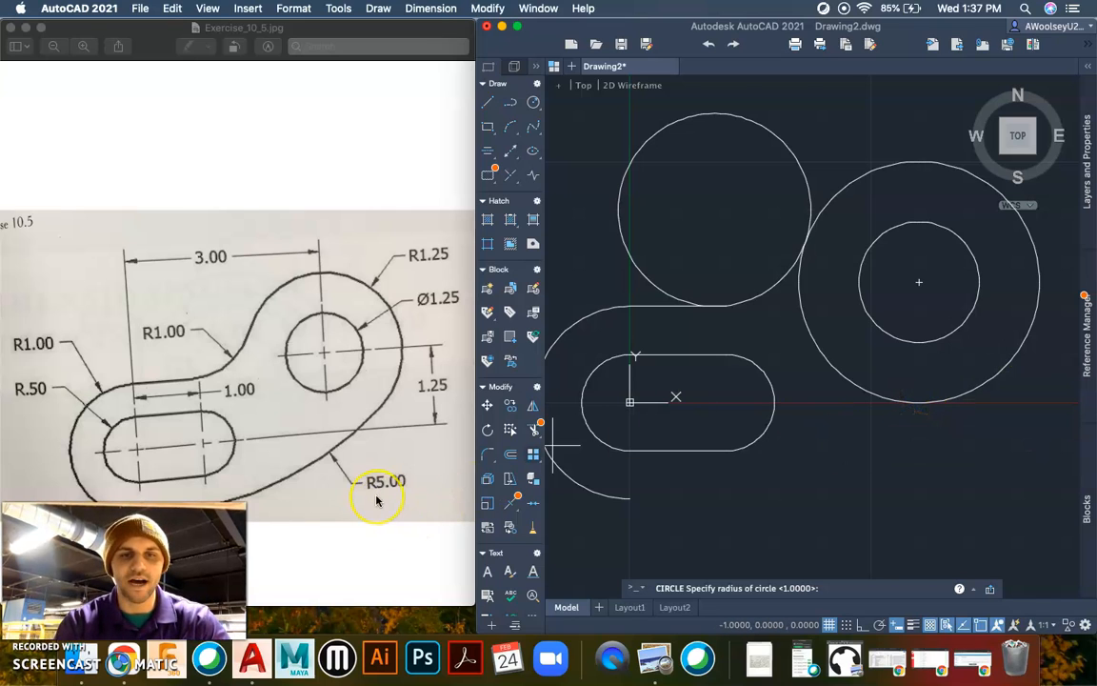
key("Return")
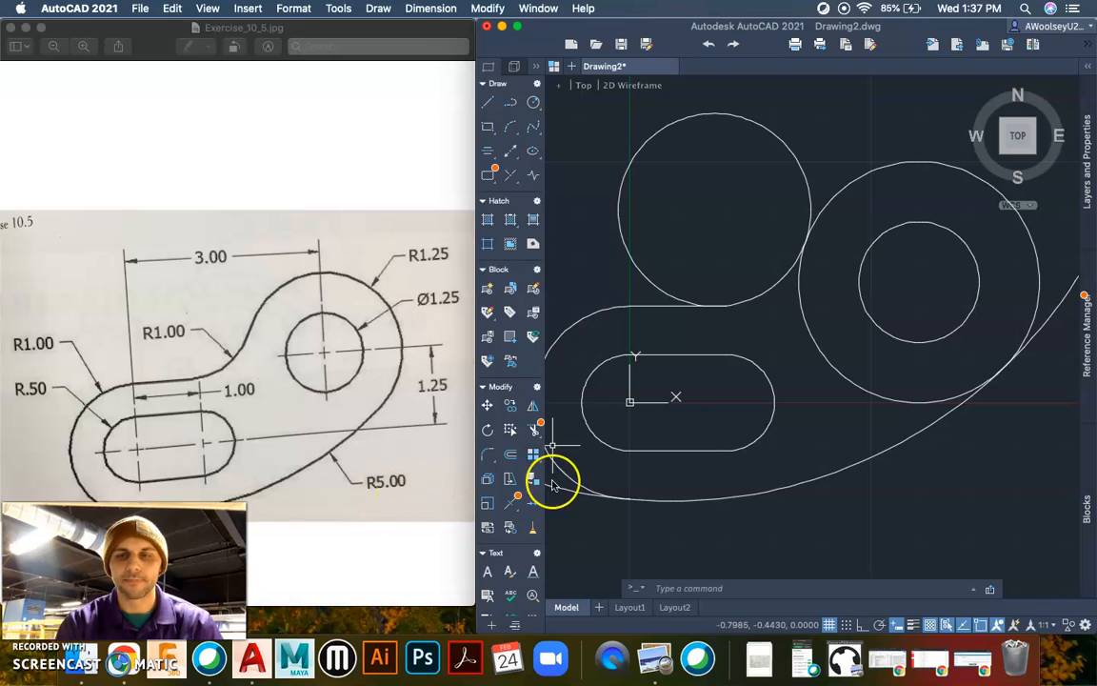
Trim the radius 1 and radius 5 tangent circles, keeping only the arcs that connect the two ends of the outer contour.
scroll(834, 411, "down", 5)
scroll(836, 409, "up", 2)
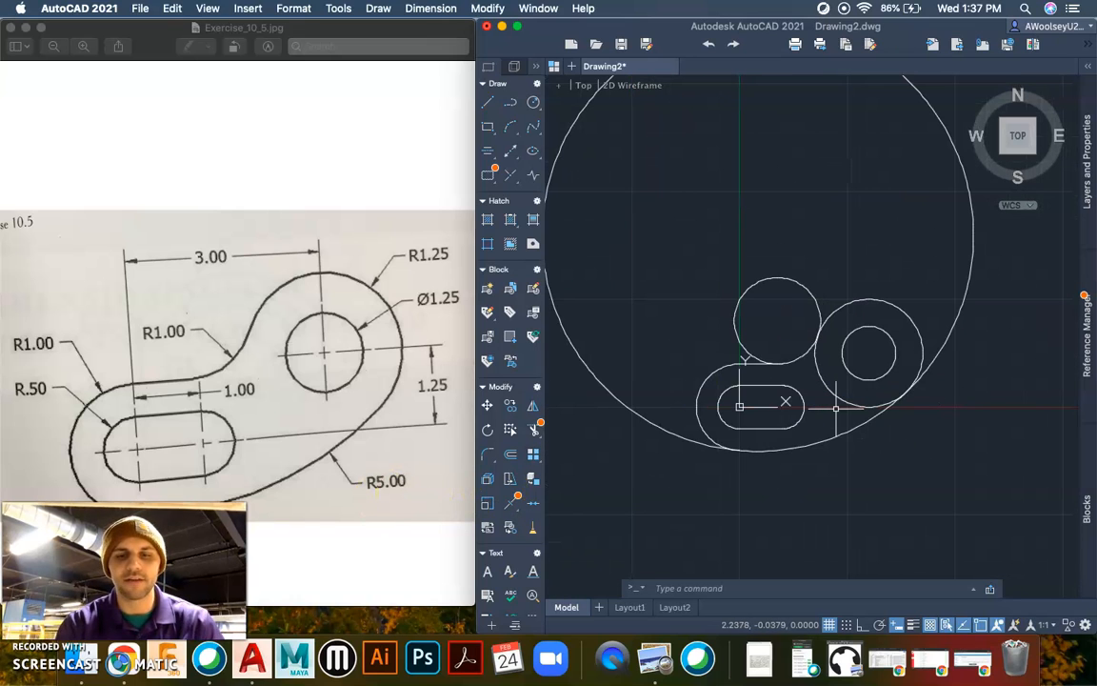
type("trim")
key("Return")
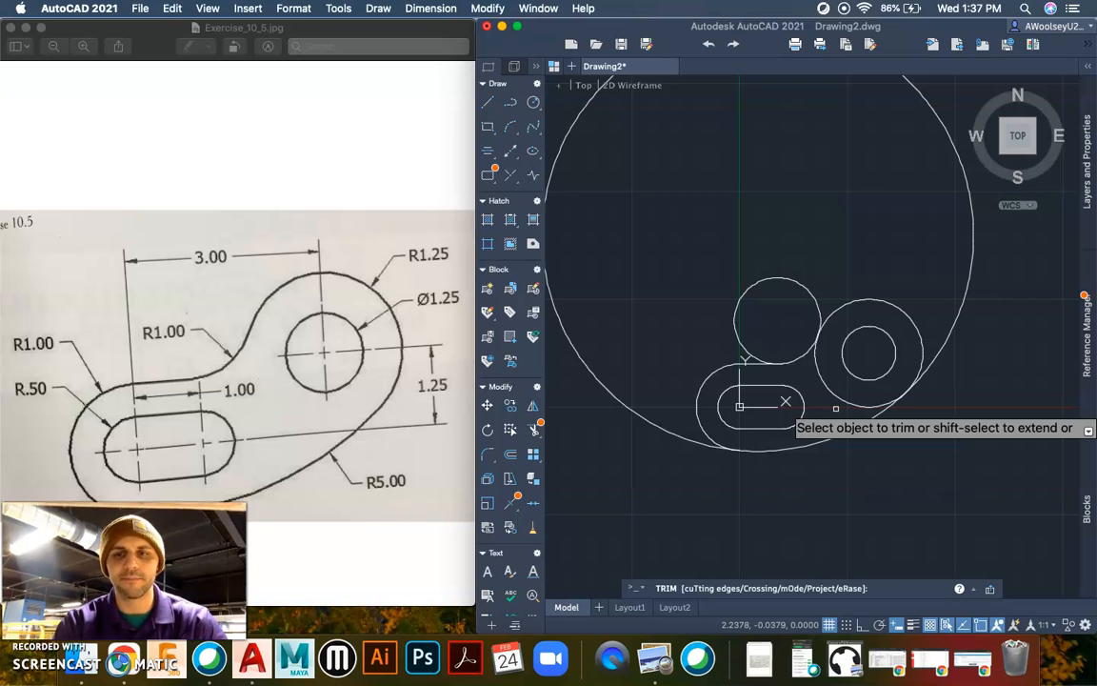
left_click(743, 347)
left_click(608, 391)
Trim away the lower left part of the 1.25 radius circle that lies inside the plate, between its two tangent arcs.
scroll(779, 361, "up", 6)
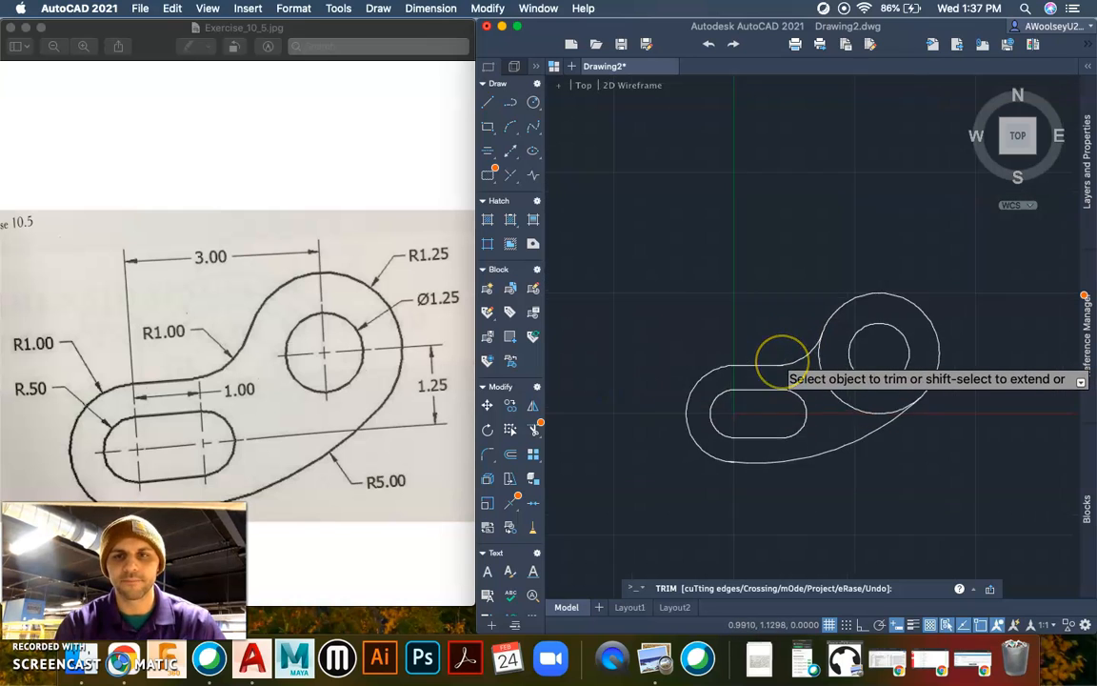
scroll(759, 409, "up", 5)
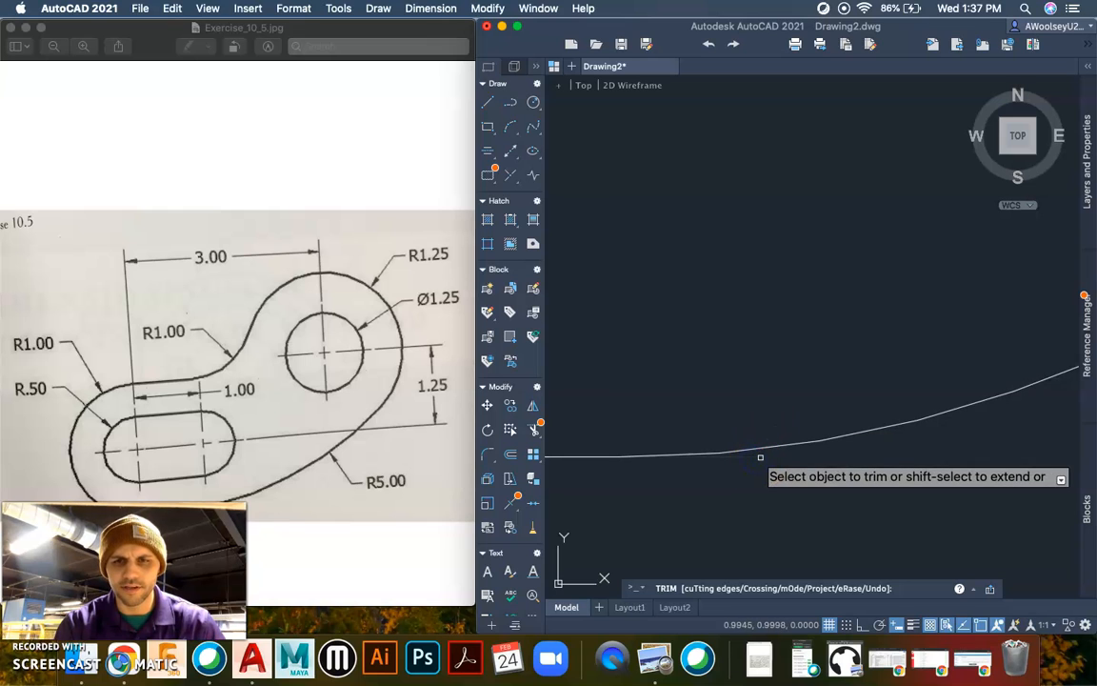
scroll(779, 456, "down", 1)
scroll(776, 457, "down", 8)
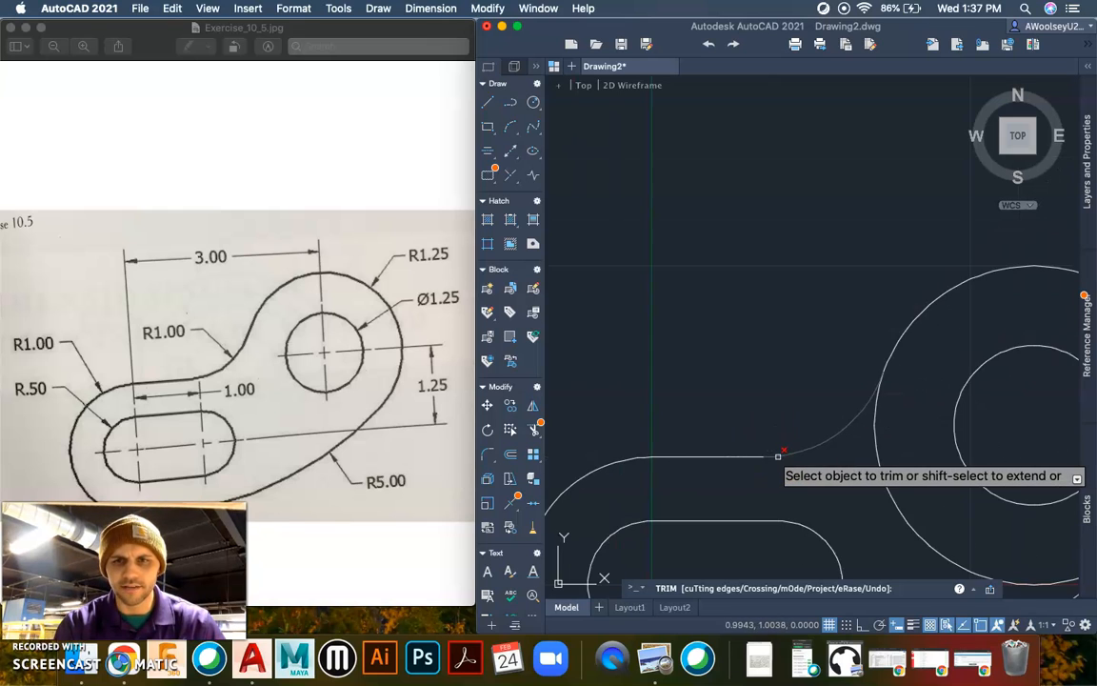
scroll(778, 456, "down", 5)
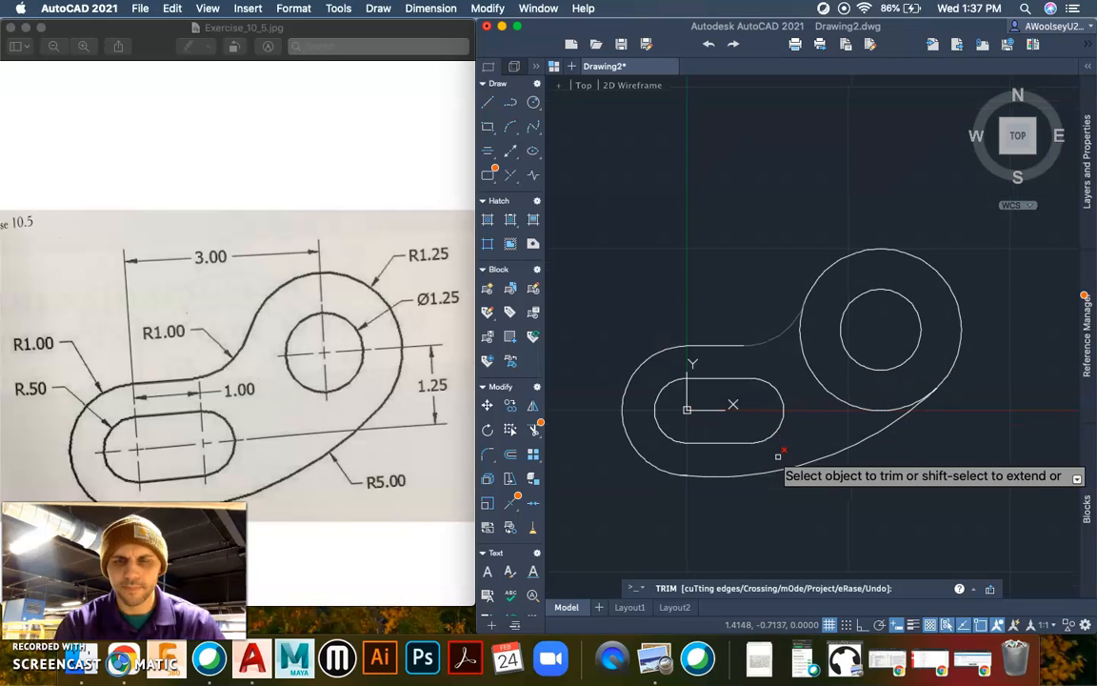
left_click(826, 391)
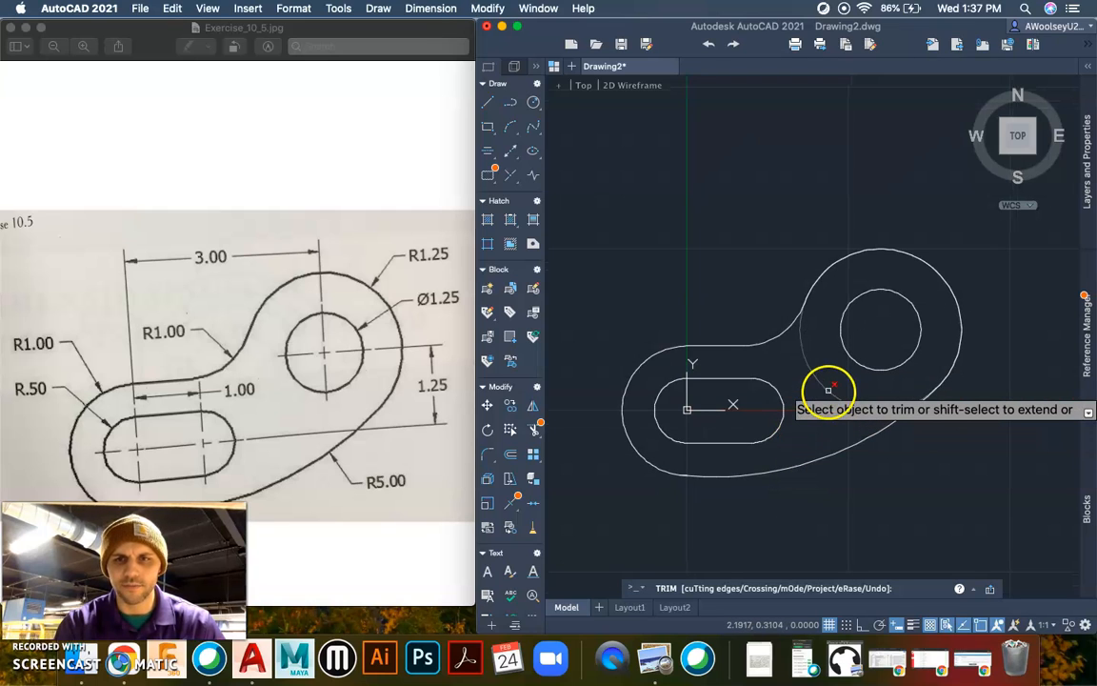
left_click(941, 462)
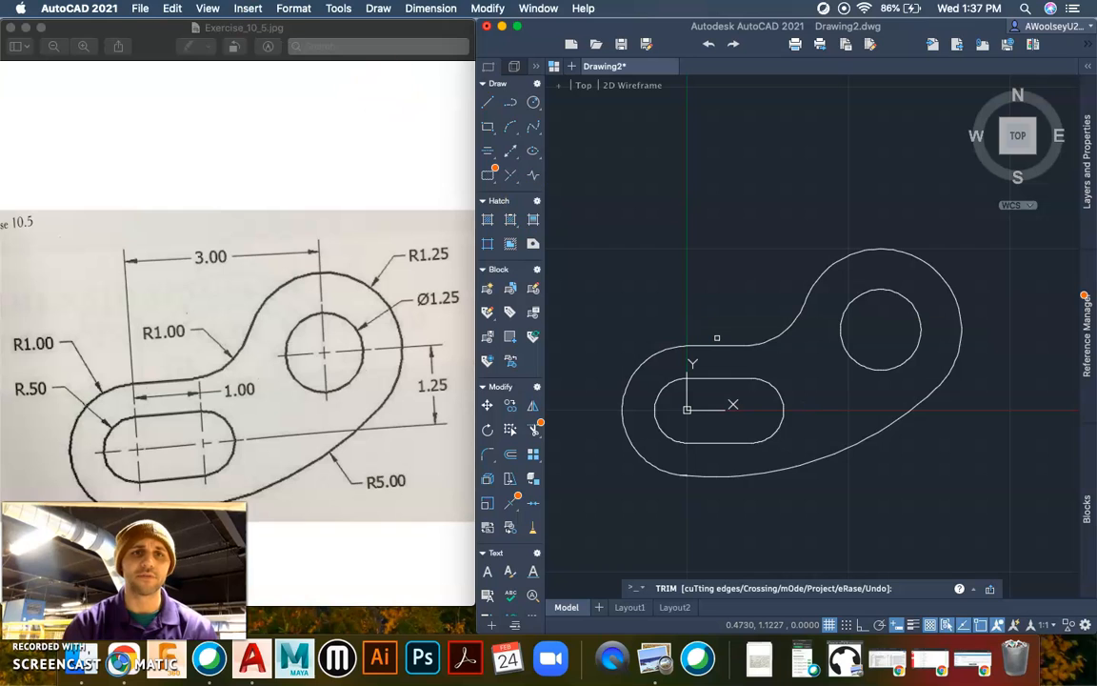
Save the drawing to the Desktop as a DWG file named with the drafter's surname followed by _Exercise_105.
left_click(140, 8)
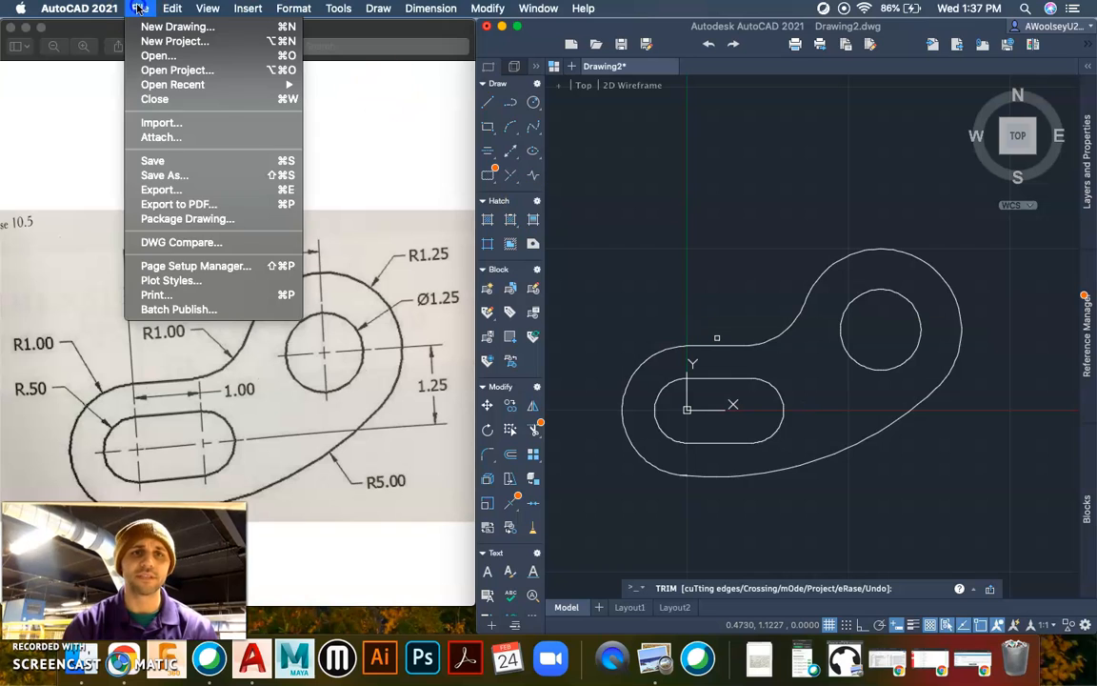
left_click(216, 163)
type("Woolsey_Exerc")
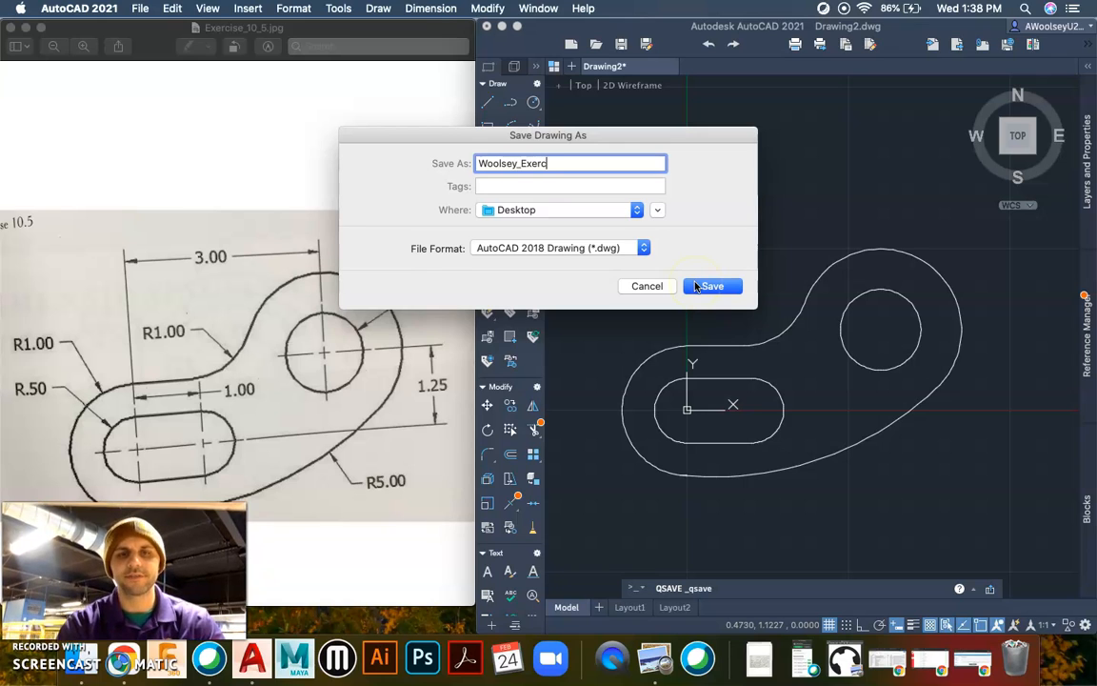
type("_105")
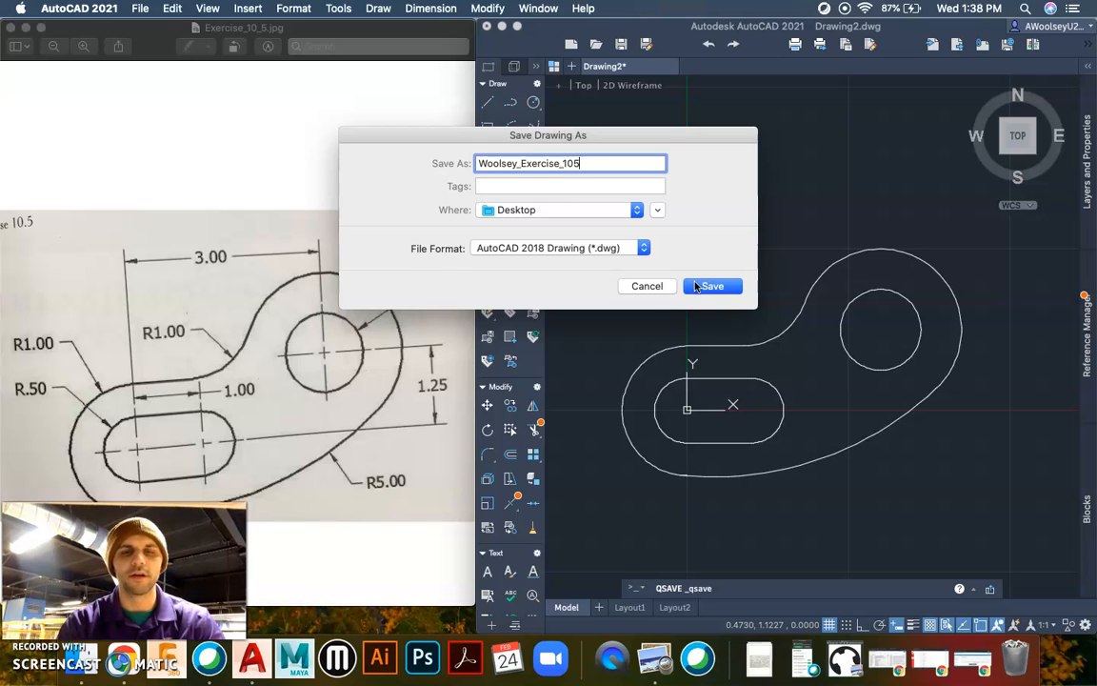
left_click(705, 285)
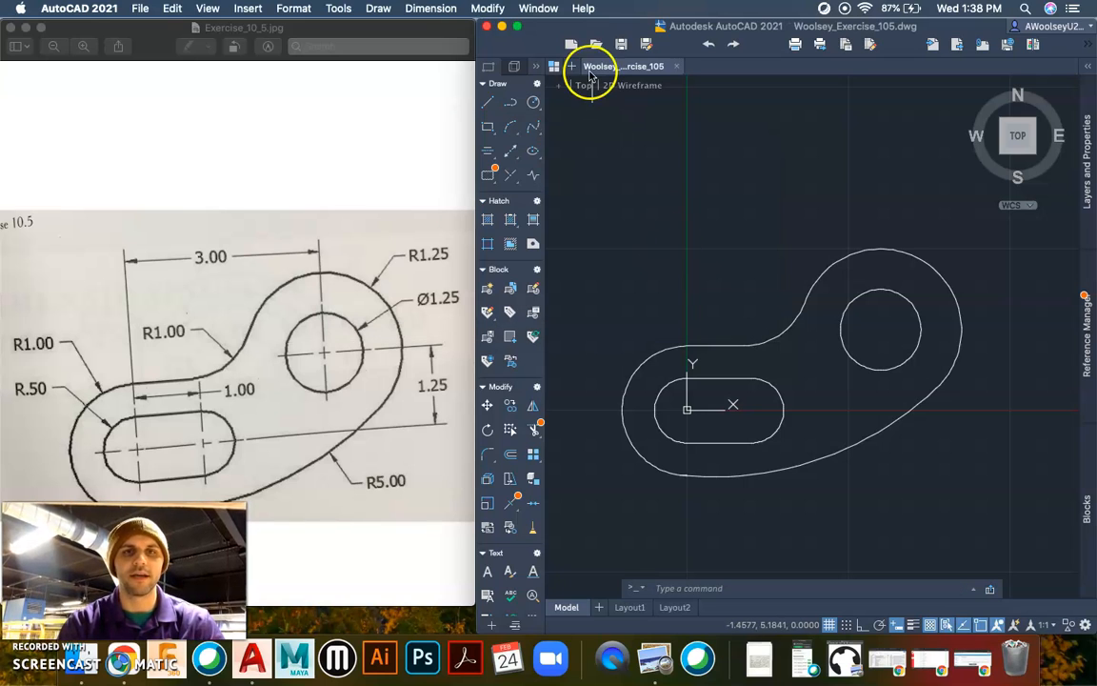
Set up a plot of the model with the DWG To PDF.pc3 printer and a Window plot area enclosing the whole plate.
key("super+p")
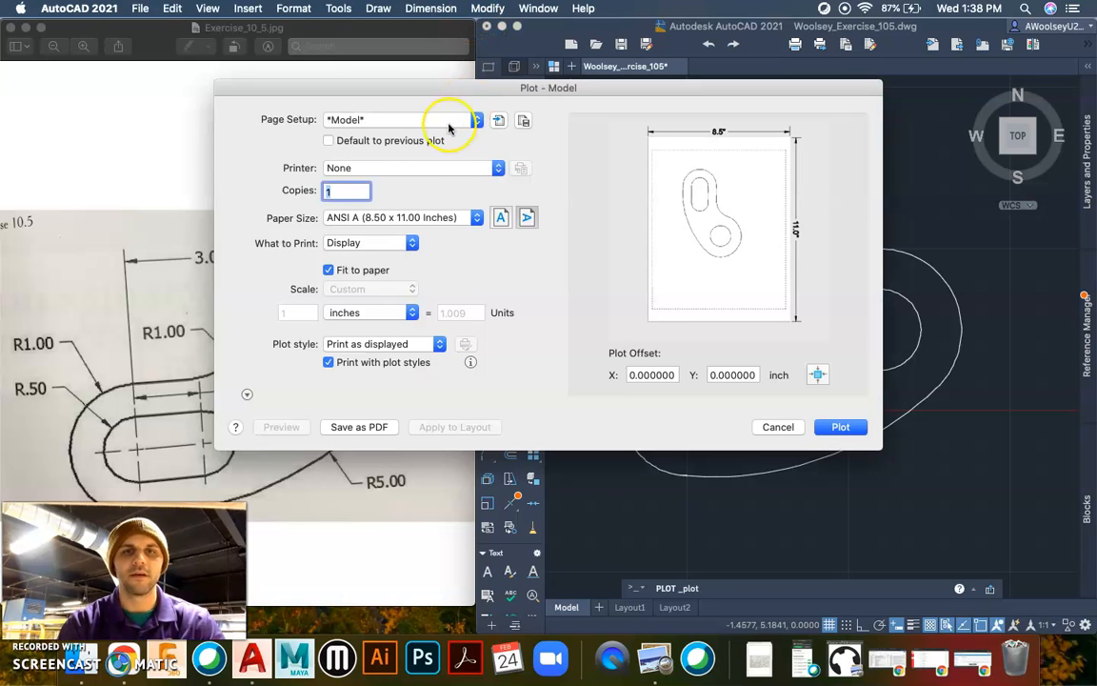
left_click(416, 168)
left_click(400, 213)
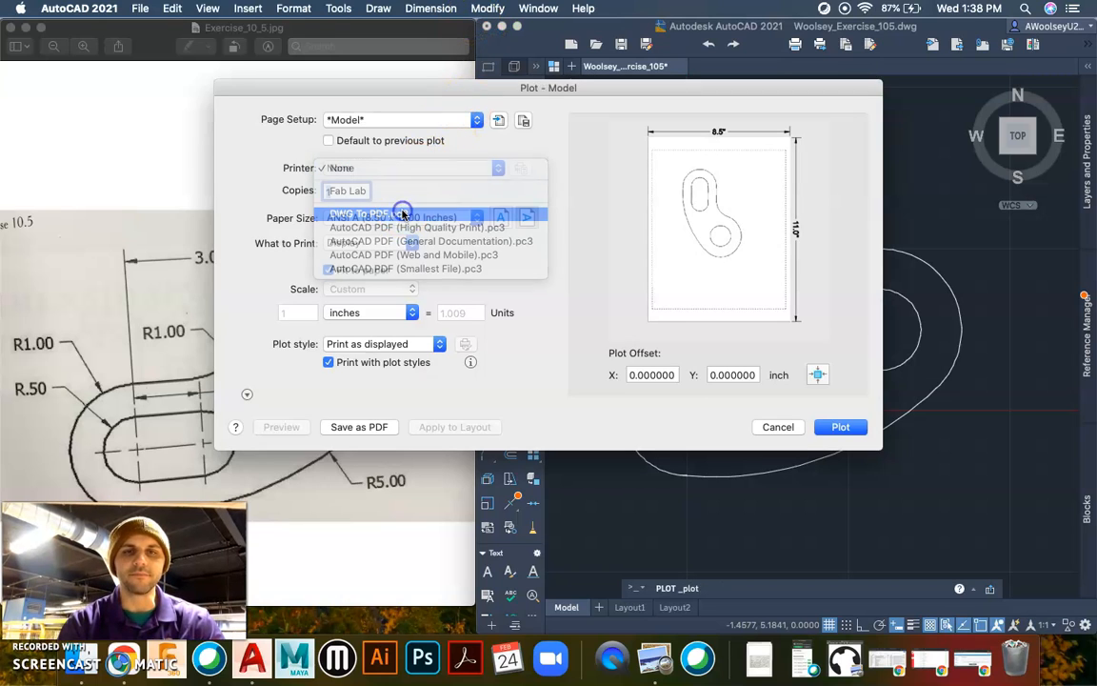
left_click(405, 243)
left_click(383, 283)
left_click(600, 233)
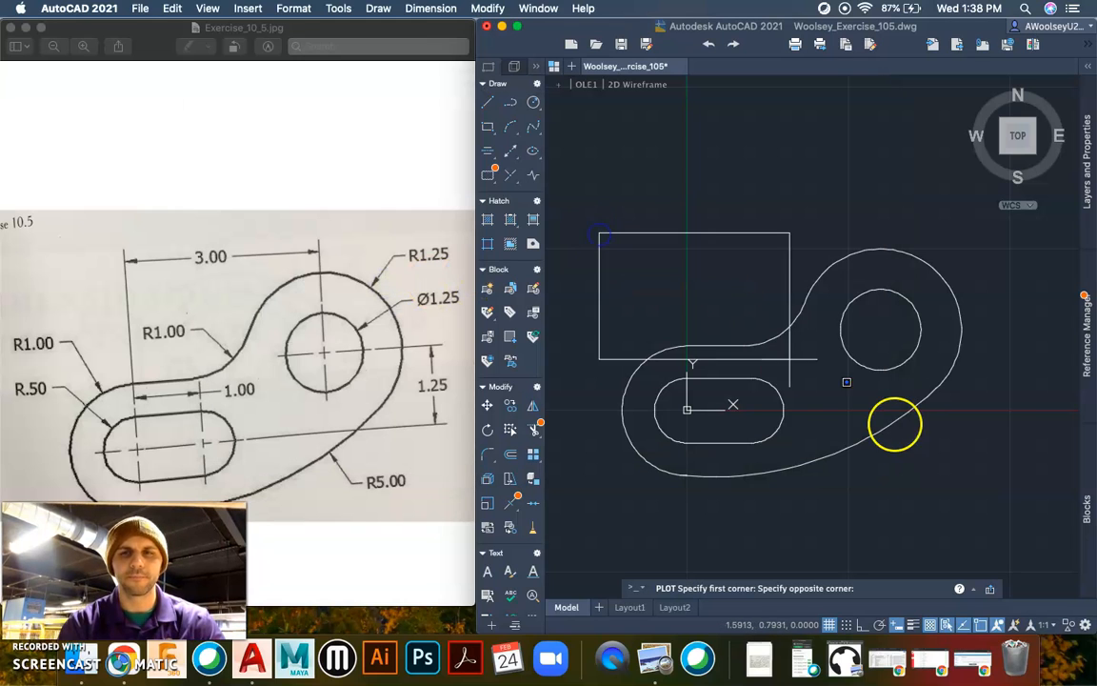
left_click(984, 471)
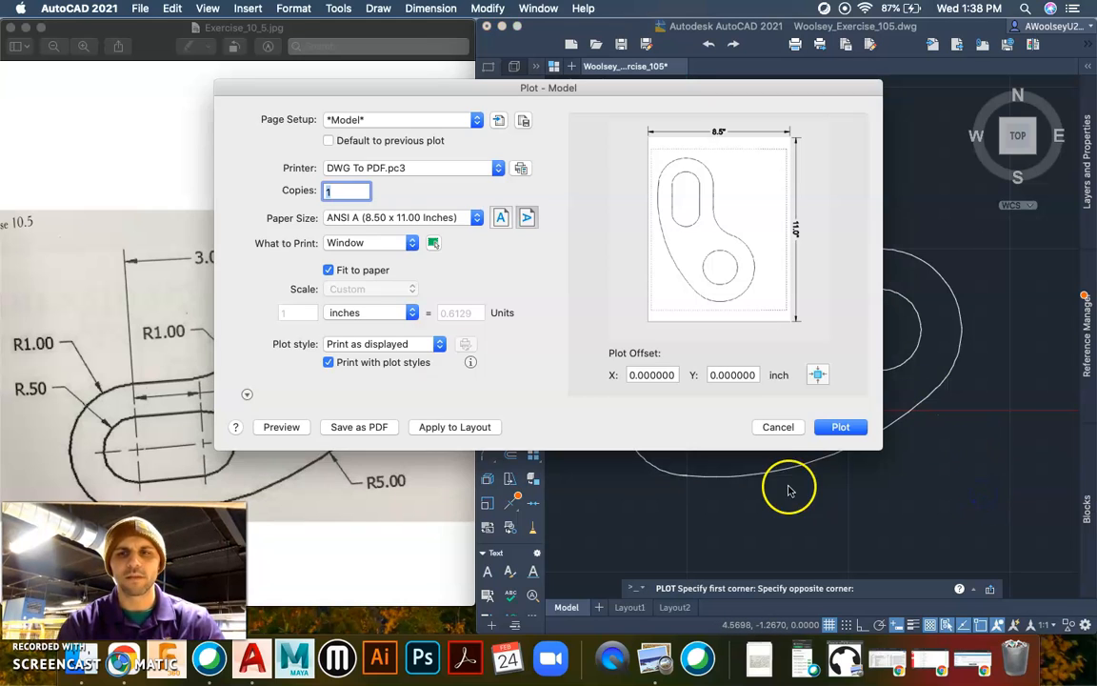
Plot the plate to a PDF file on the Desktop, removing the word Model from the end of the proposed file name.
left_click(836, 426)
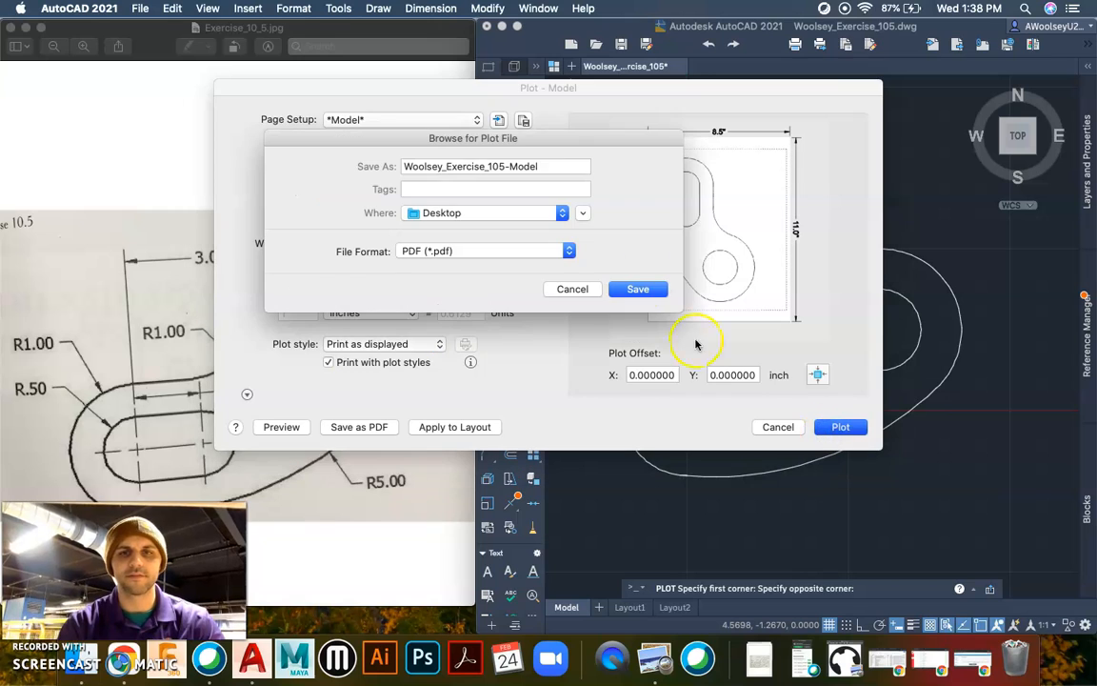
left_click(554, 167)
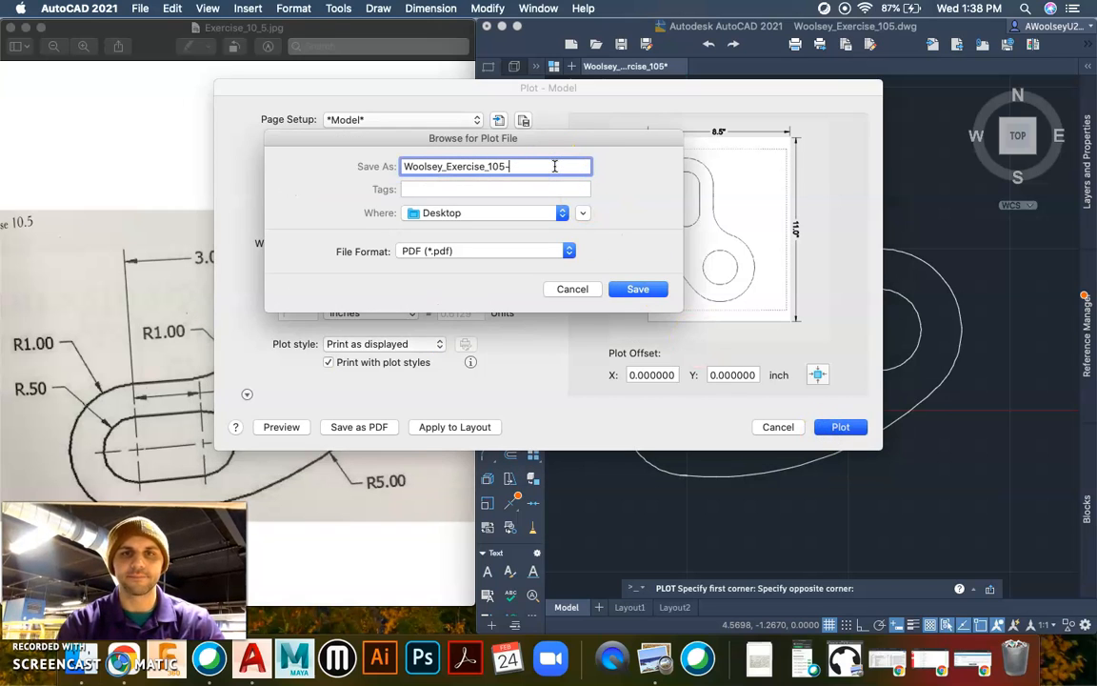
key("Return")
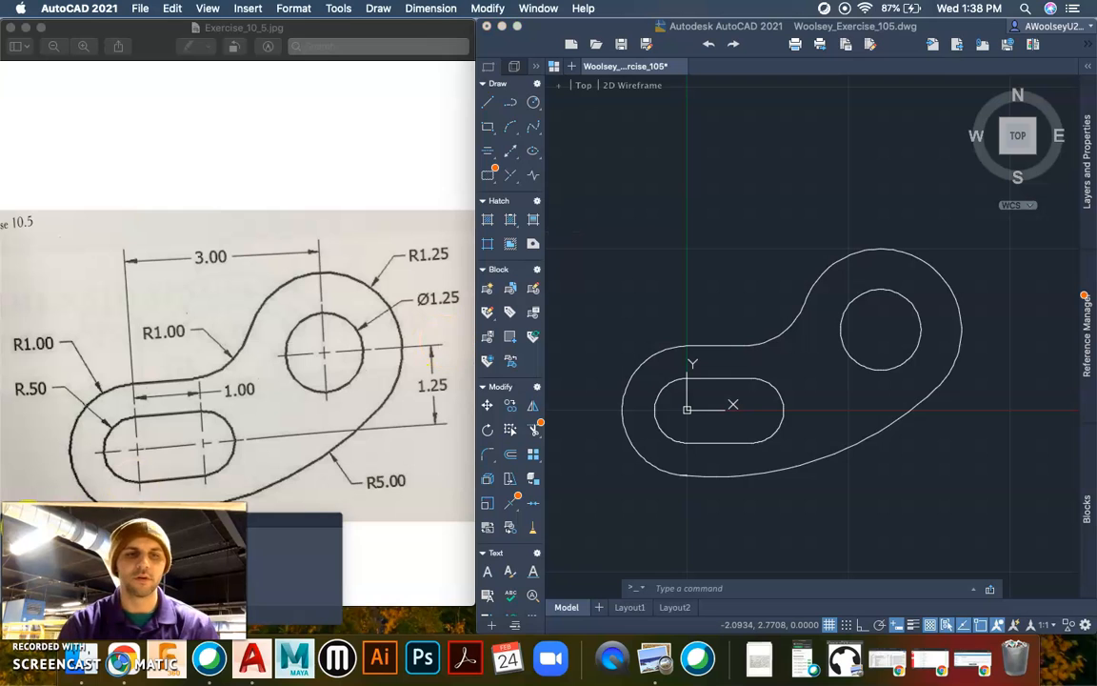